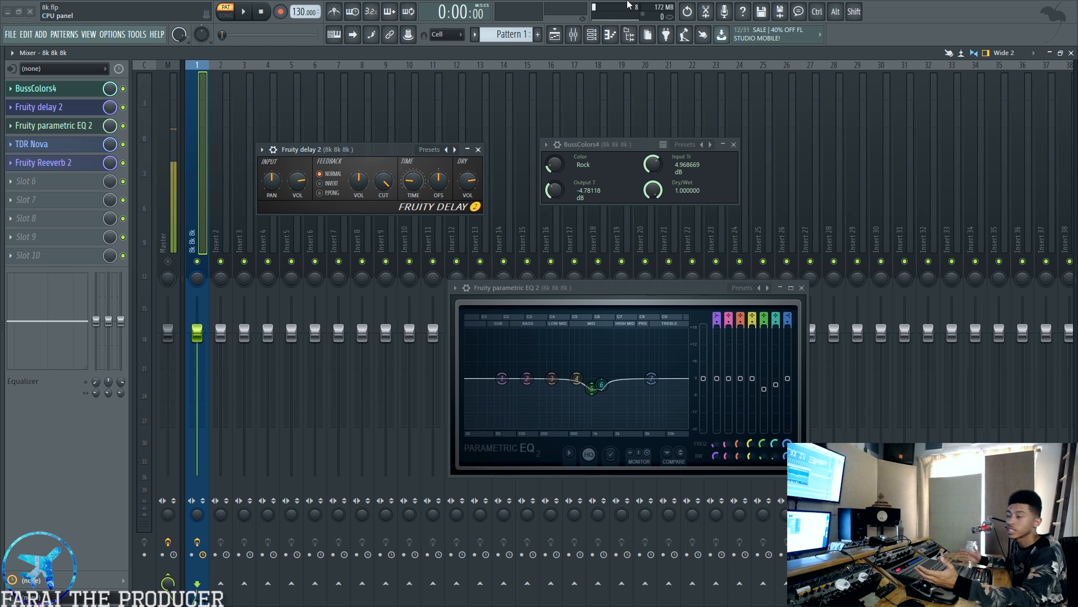
Look through the preset list of Fruity parametric EQ 2, including the Fresh Air 8k Vocal Pack group
left_click(455, 288)
mouse_move(494, 321)
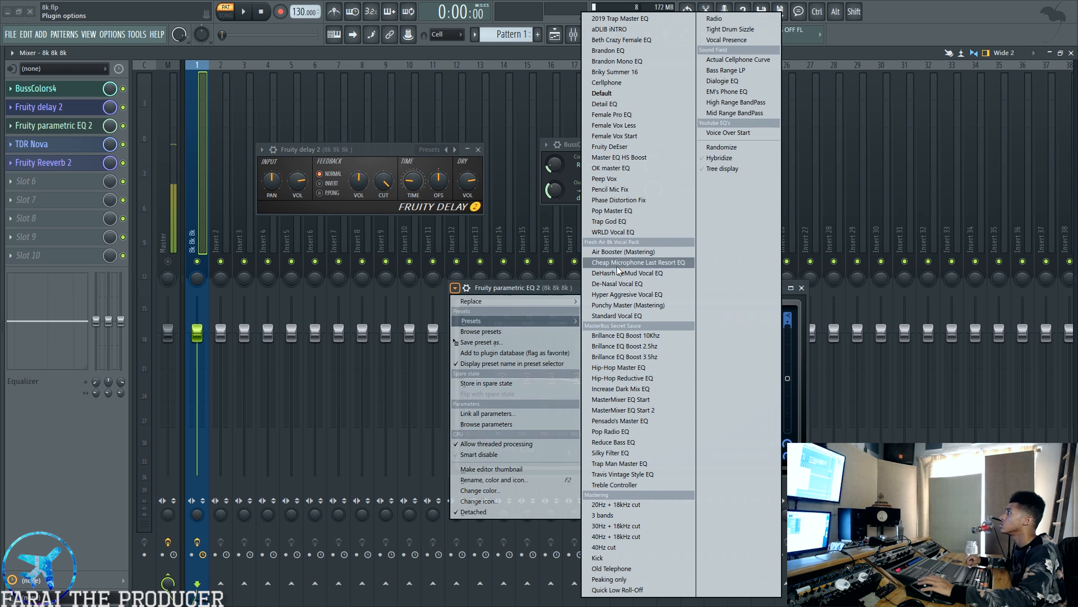
left_click(638, 272)
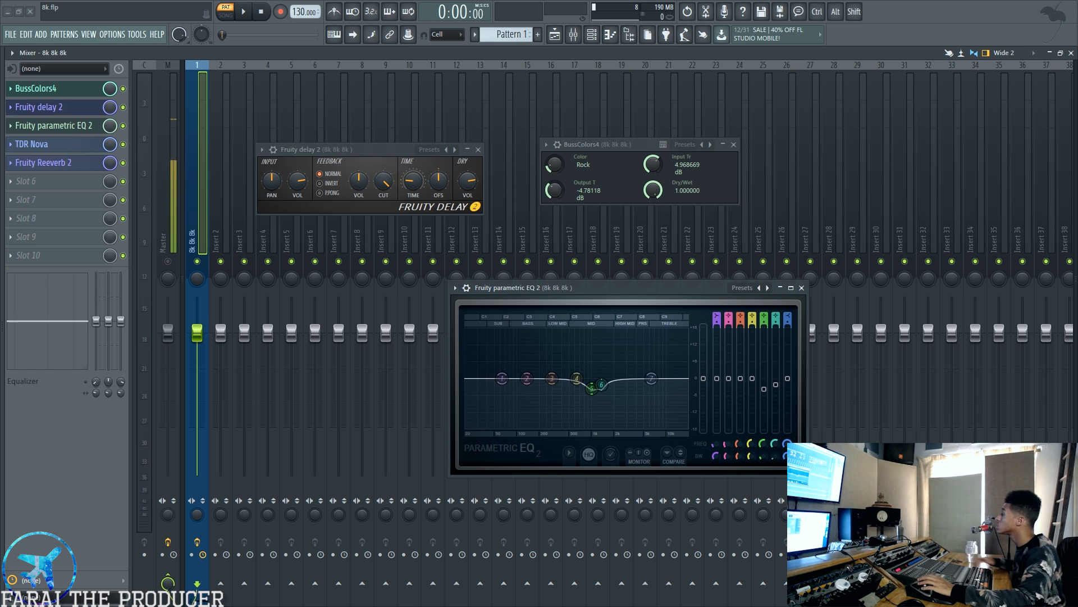
Switch to the "VST Download Links + File Directory" text file in Notepad
key("alt+Tab")
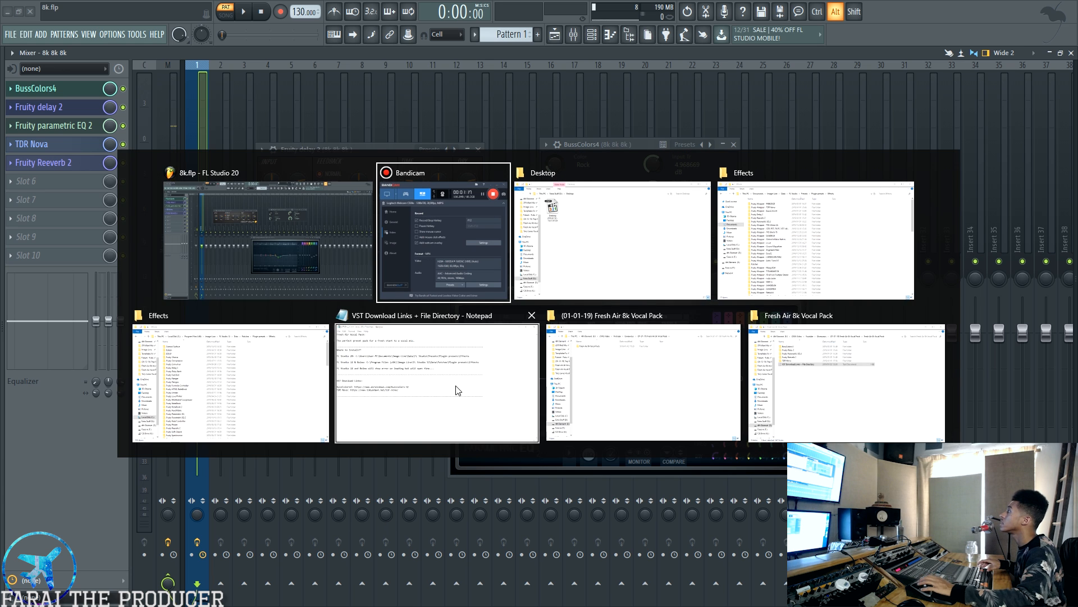
key("Escape")
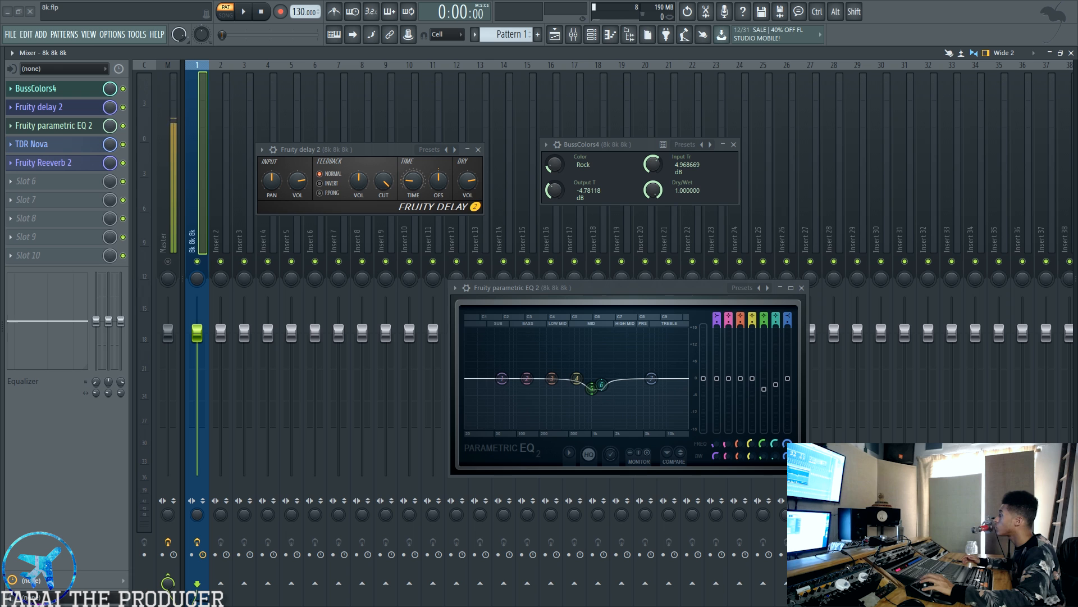
left_click_drag(303, 606, 278, 138)
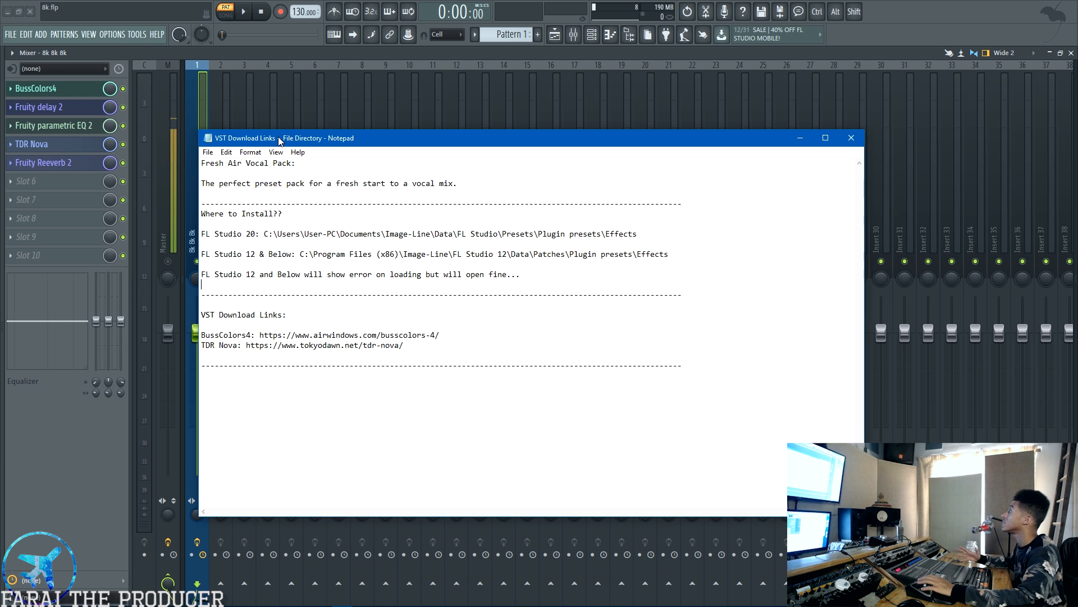
Read the FL Studio 20 install path for the plugin presets in the text file
left_click_drag(202, 234, 630, 242)
left_click(302, 234)
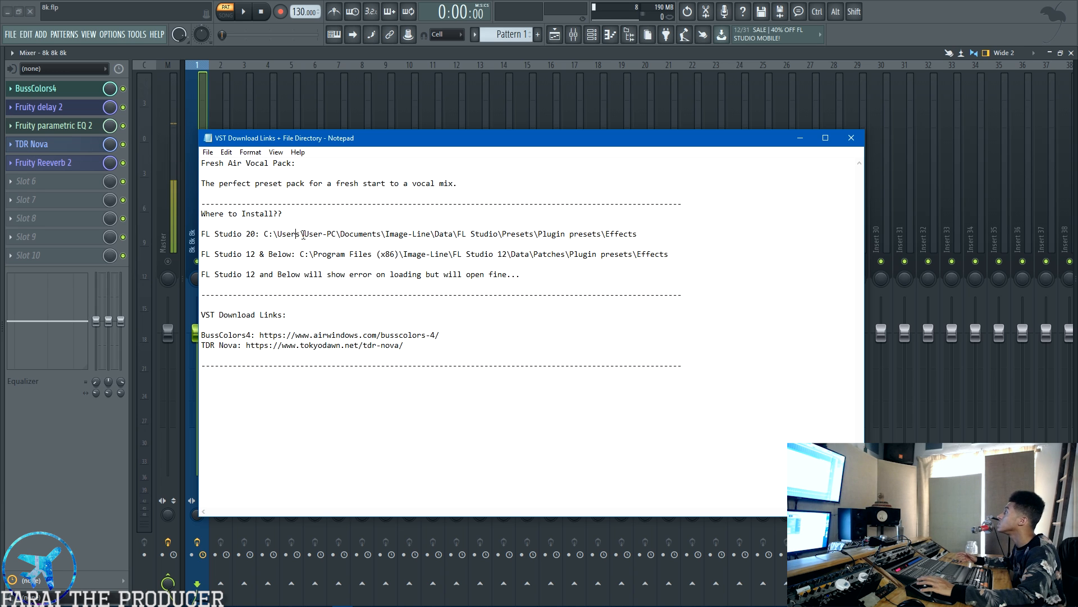
left_click_drag(304, 234, 333, 238)
left_click(278, 234)
left_click_drag(265, 235, 530, 241)
left_click(578, 236)
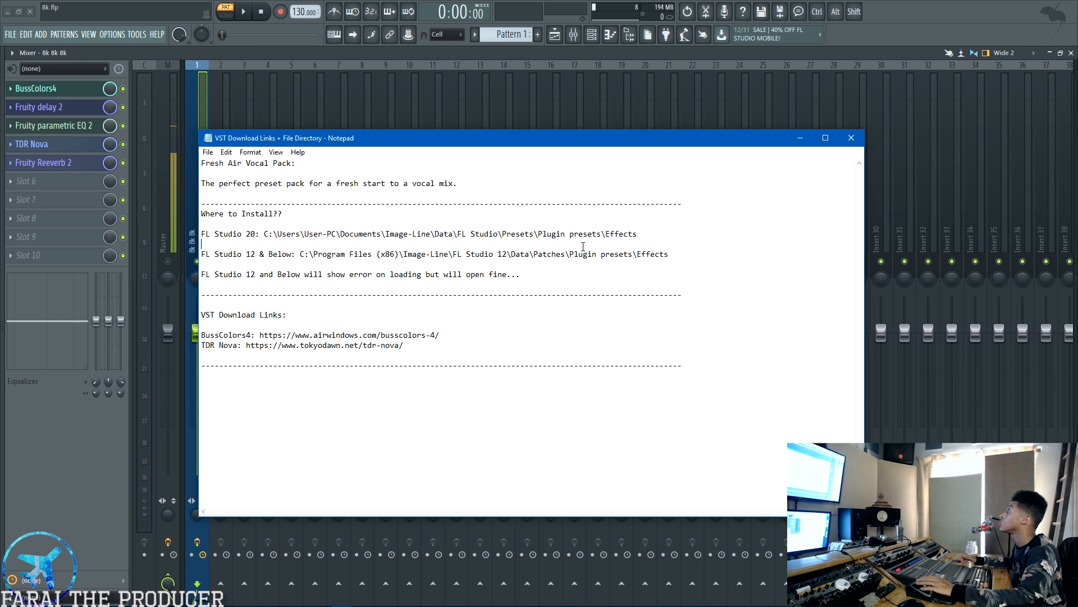
Read the install path for FL Studio 12 and below and the note about loading errors
left_click(666, 258, "shift")
left_click(673, 255)
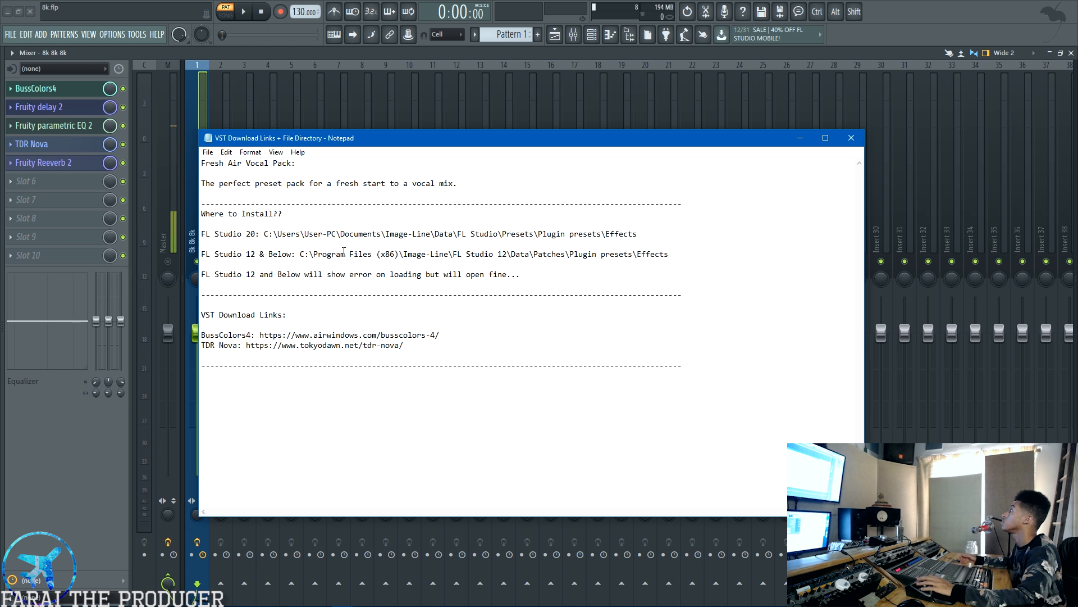
left_click_drag(203, 275, 524, 280)
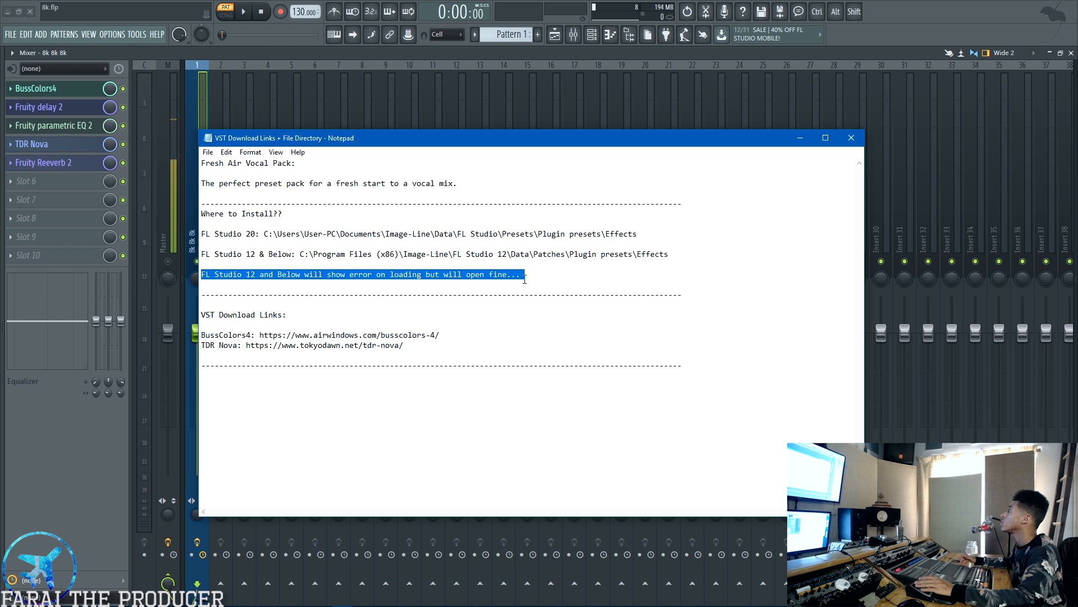
left_click(310, 280)
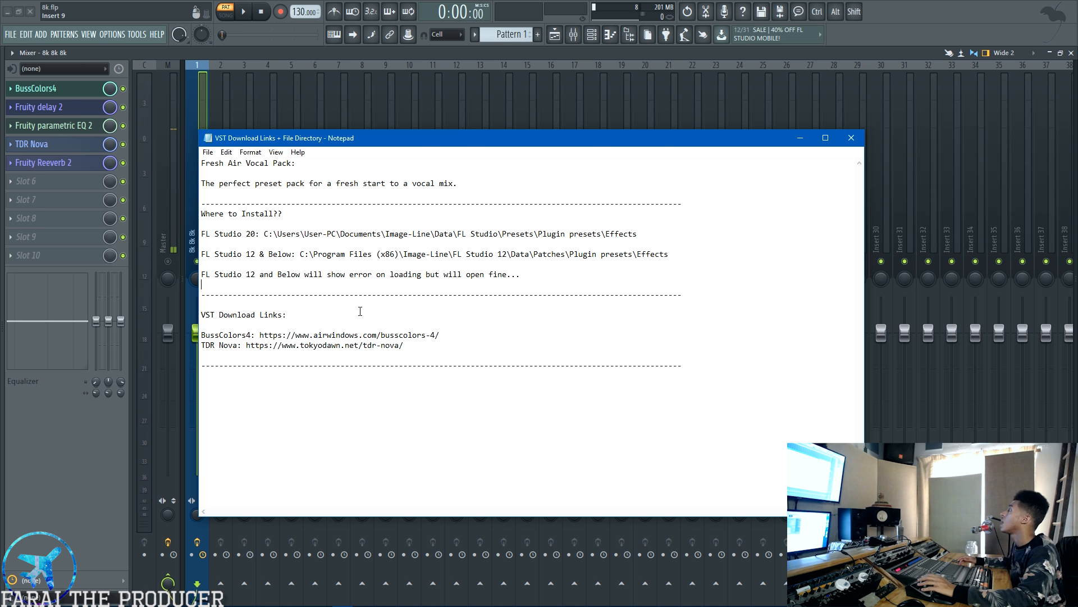
Review the BussColors4 and TDR Nova download links, and return to FL Studio by minimizing Notepad
left_click_drag(458, 335, 202, 333)
left_click_drag(410, 345, 205, 349)
left_click(248, 335)
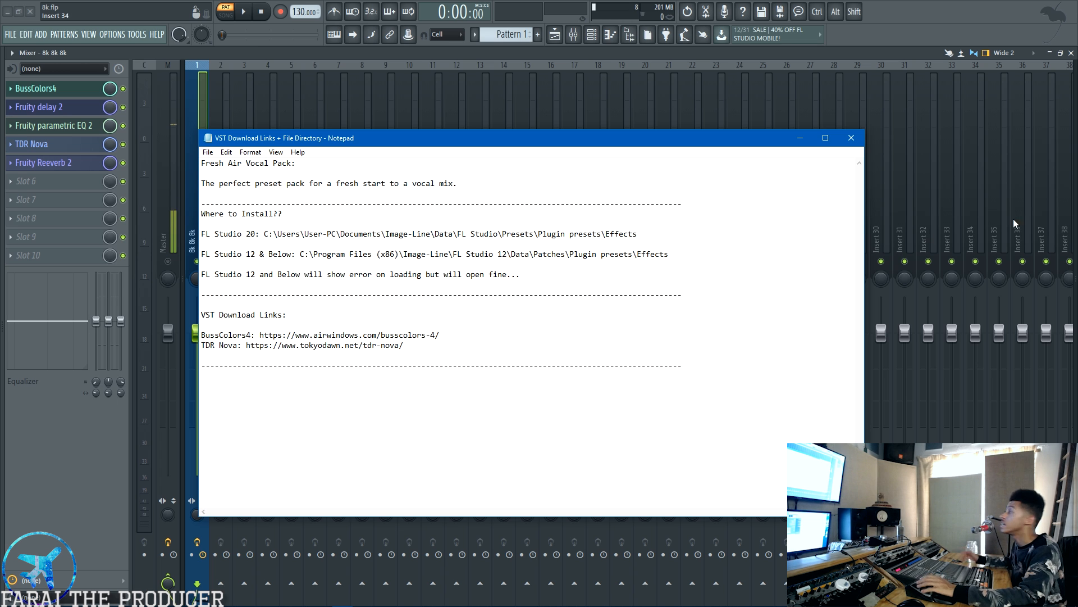
left_click(795, 145)
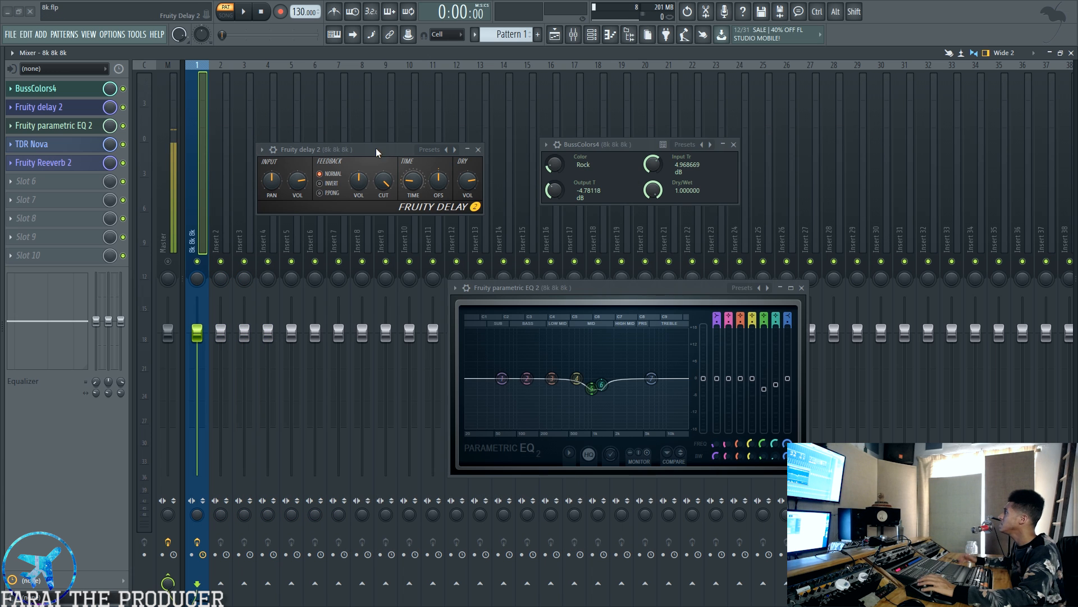
Bring up the BussColors4 plugin window and reposition it closer to the Fruity delay 2 window
left_click(48, 89)
left_click(48, 90)
mouse_move(601, 147)
left_mouse_down()
mouse_move(564, 135)
mouse_move(547, 153)
mouse_move(611, 156)
left_mouse_up()
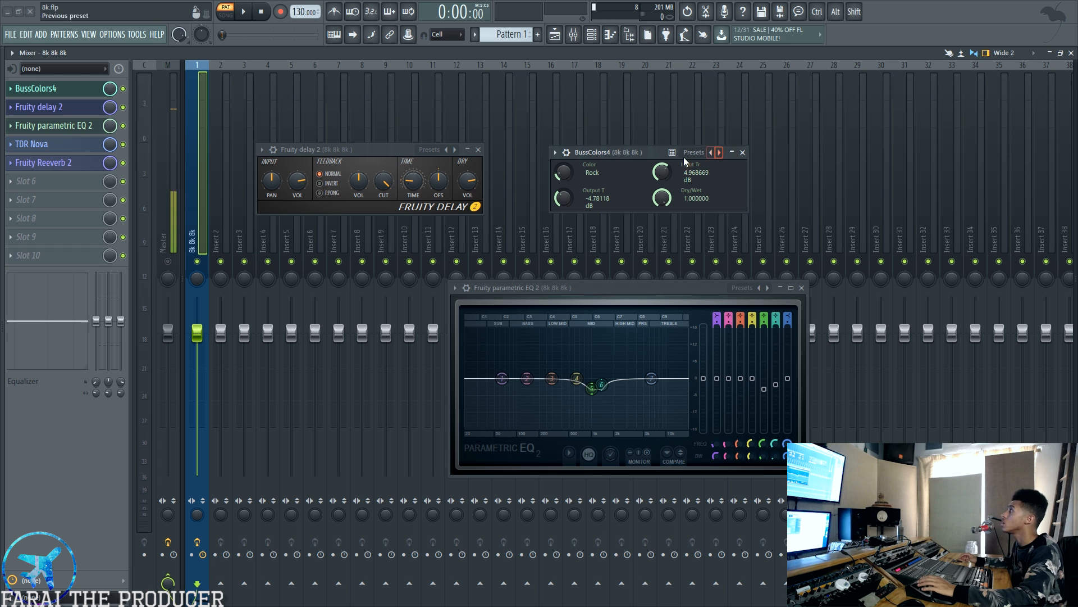
left_click_drag(615, 152, 599, 155)
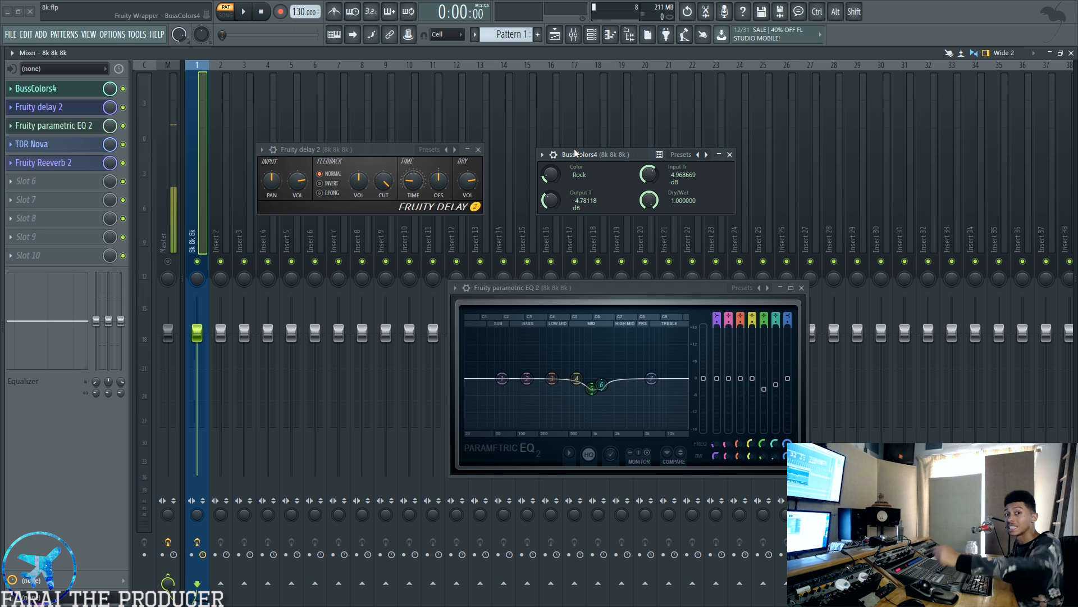
left_click_drag(583, 160, 571, 167)
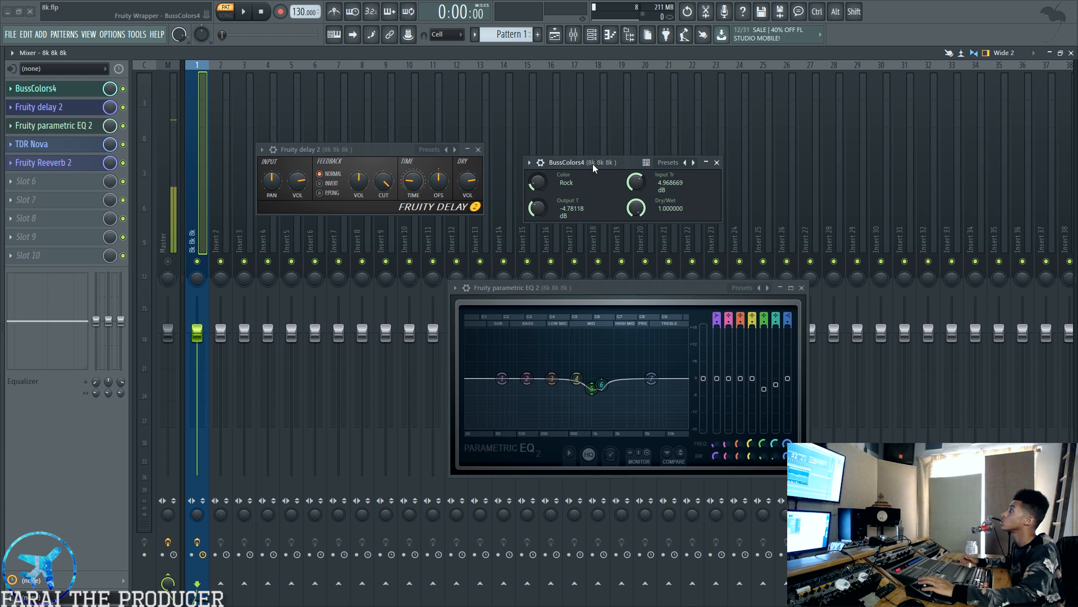
left_click_drag(592, 164, 581, 166)
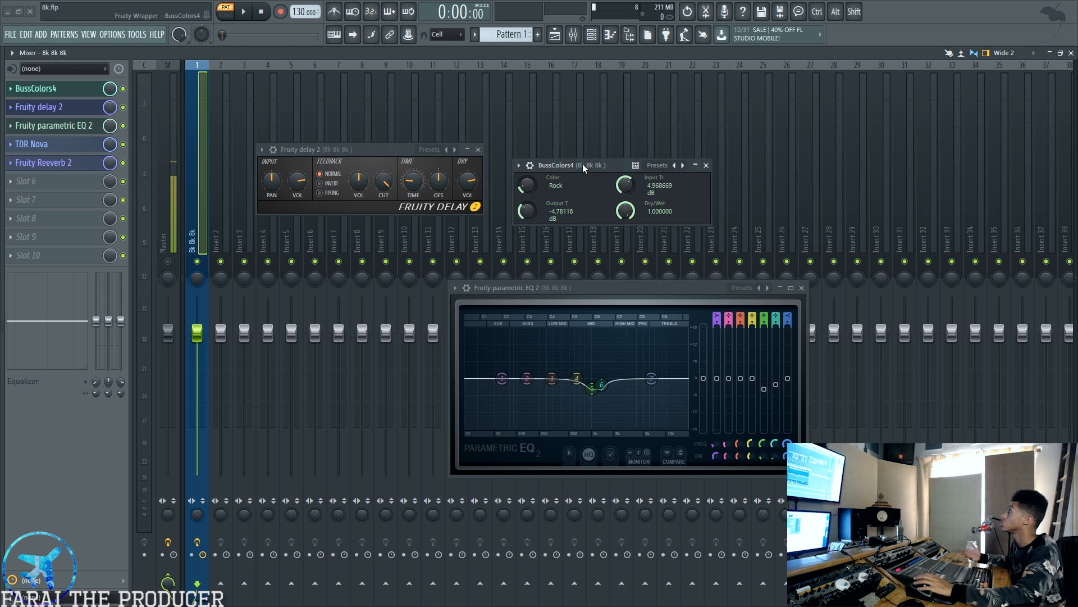
Load the Gucci Goth Vocal Preamp preset in BussColors4 and advance to the OldSchool Preamp preset
left_click(519, 165)
mouse_move(562, 198)
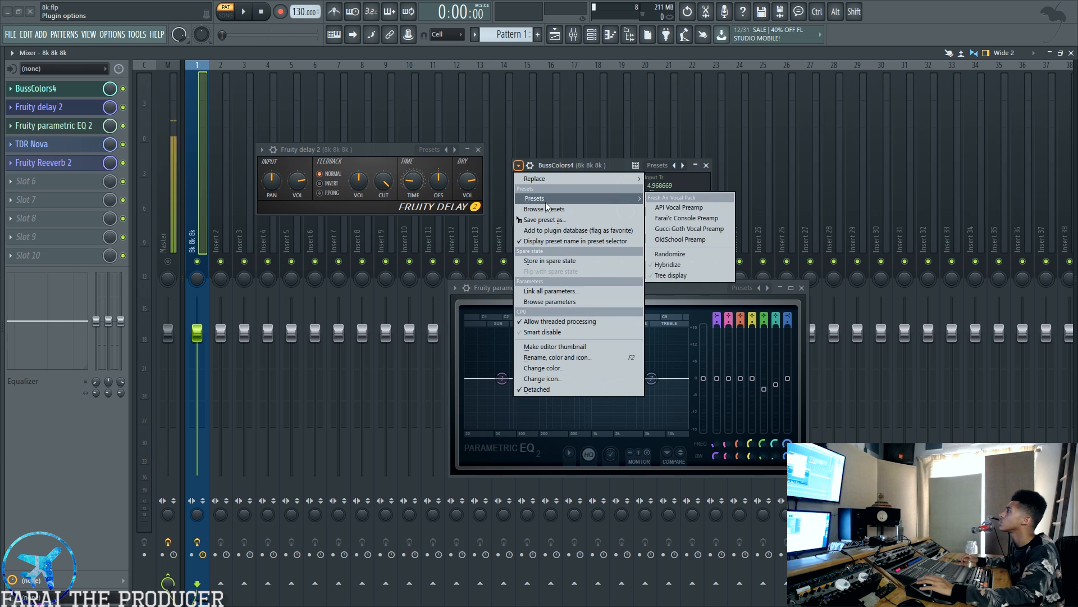
left_click(679, 229)
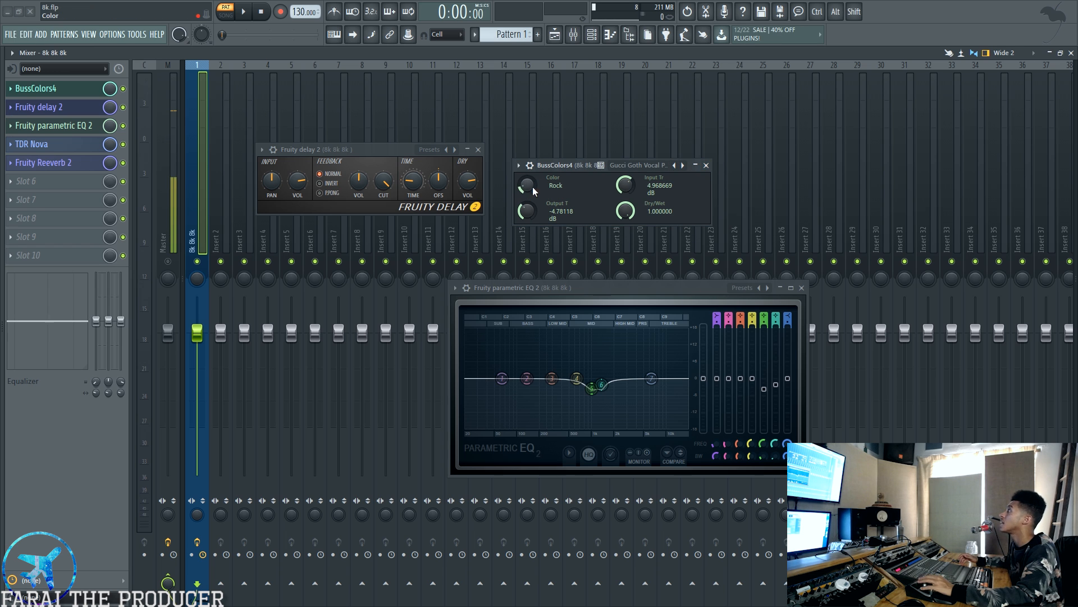
left_click(682, 165)
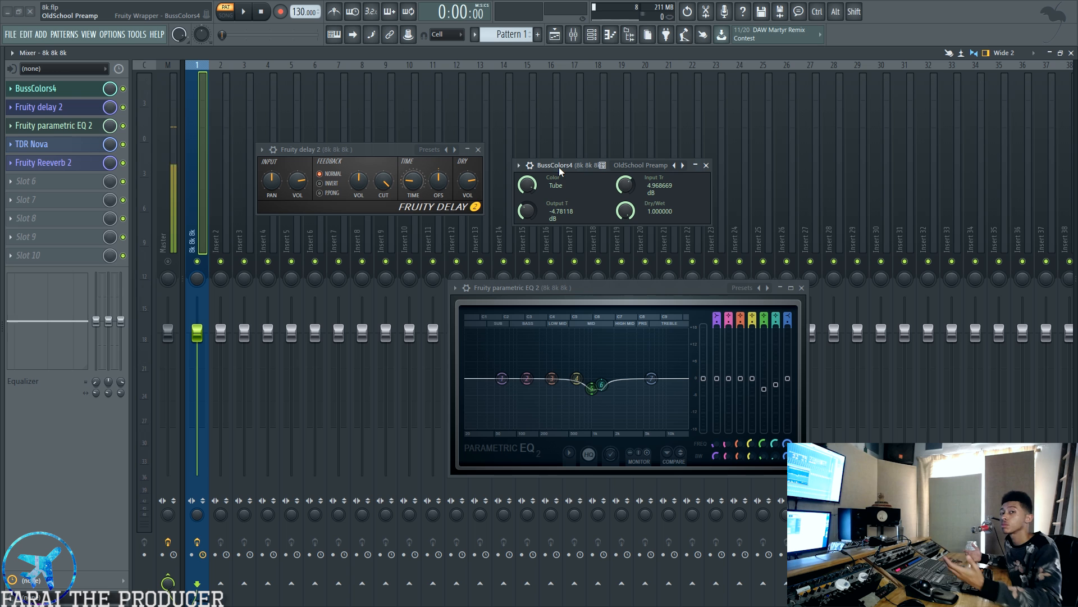
Change the BussColors4 Color to Vibe and close the plugin window
left_click_drag(527, 184, 527, 178)
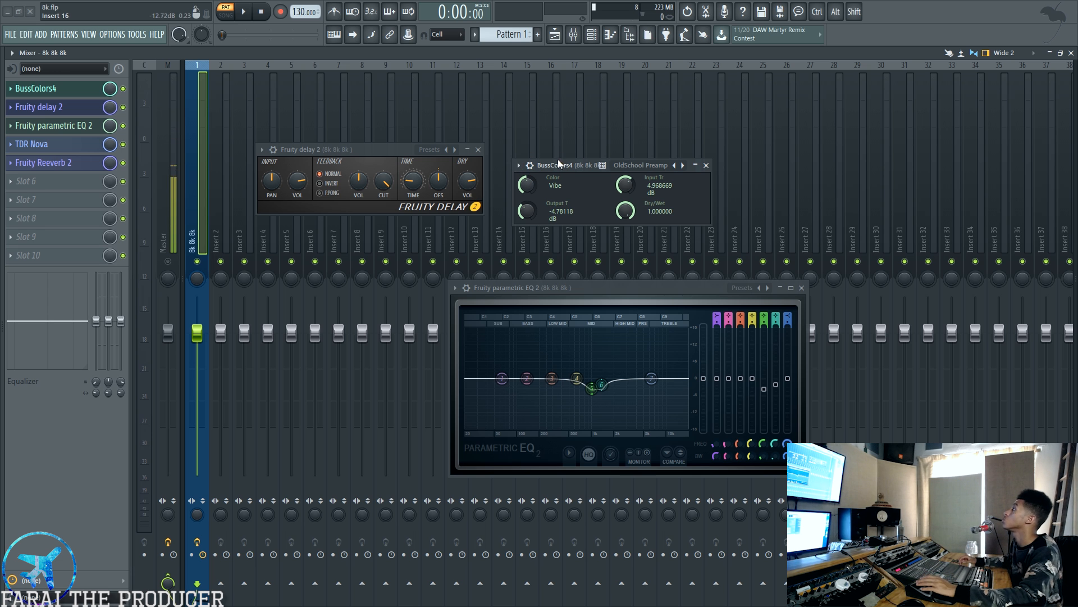
left_click_drag(559, 164, 548, 171)
left_click(695, 174)
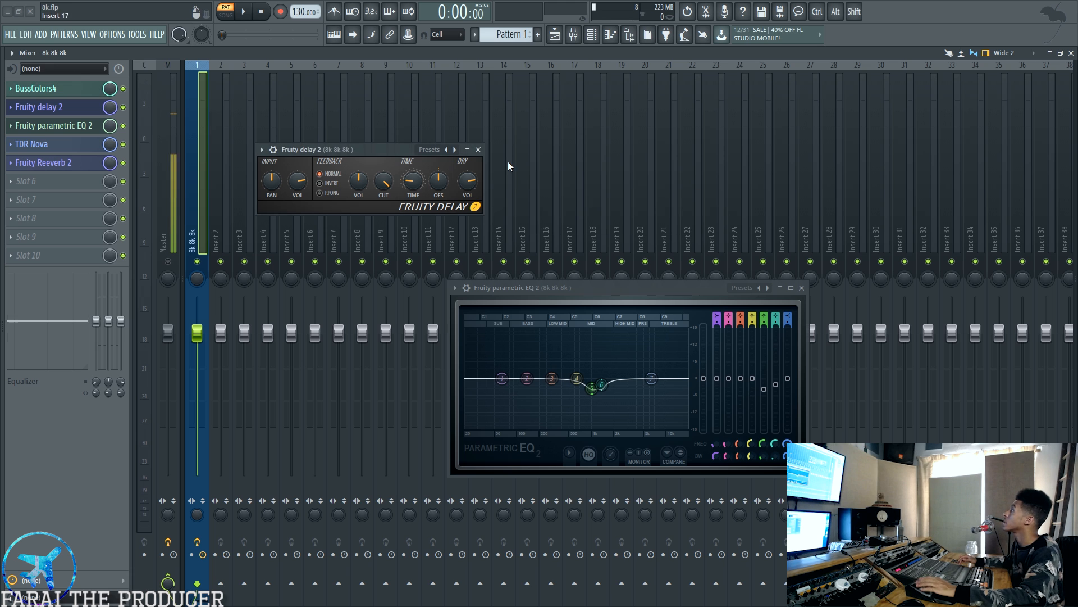
Reposition the Fruity delay 2 window and load its 1-4 Delay Main Vocal (5-8%) preset
left_click_drag(347, 150, 512, 139)
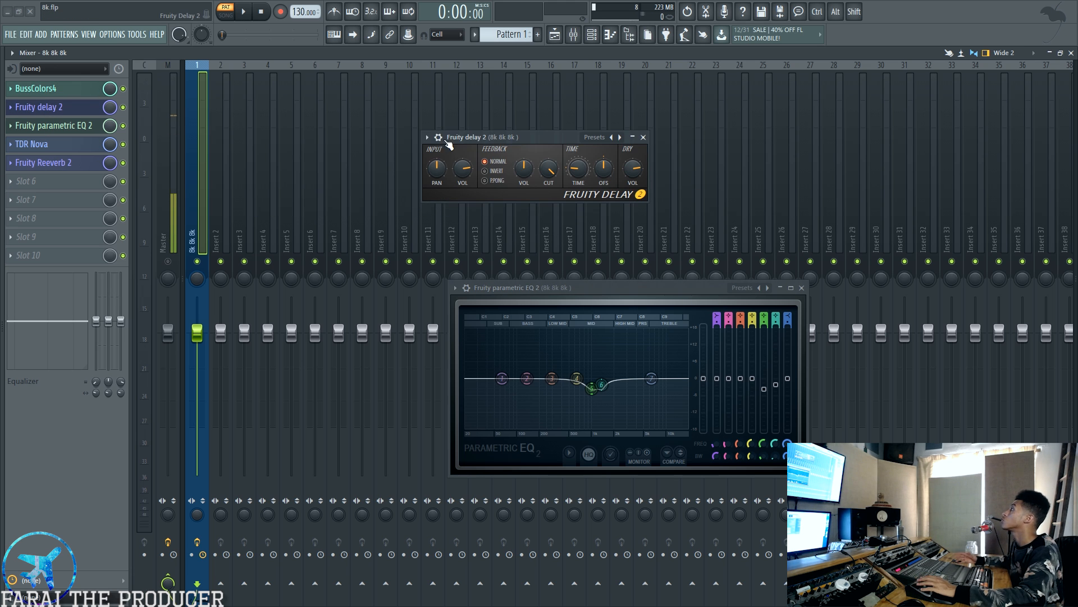
left_click(427, 137)
mouse_move(489, 170)
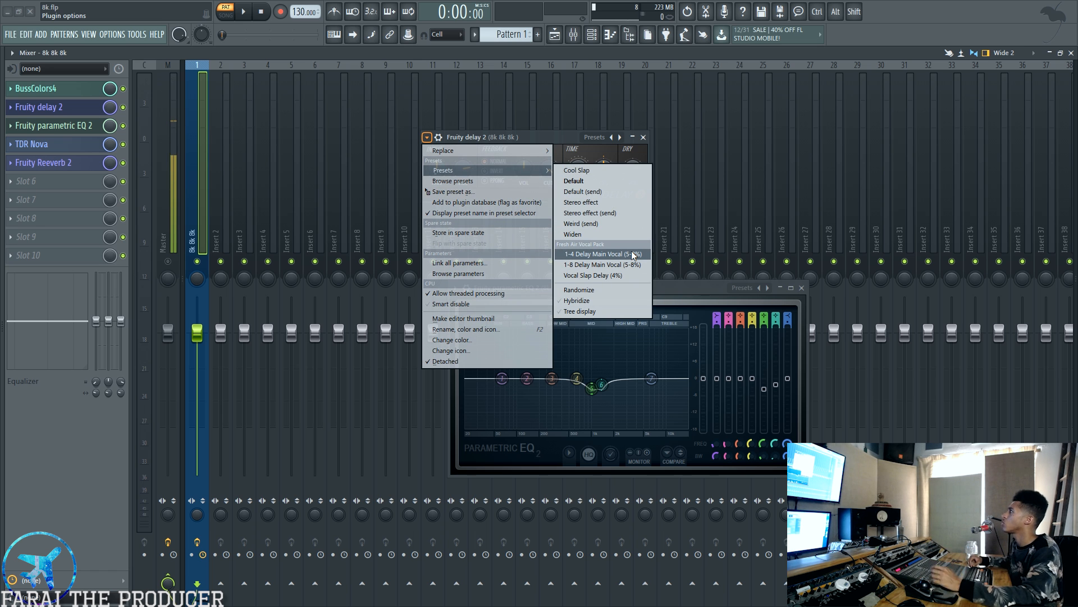
left_click(599, 257)
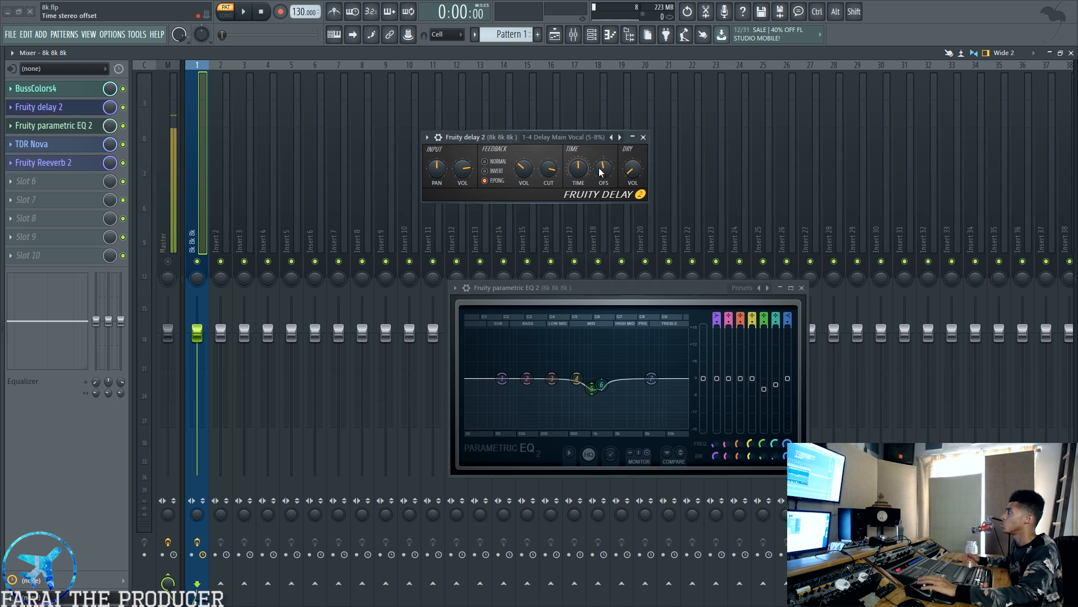
Review the Fresh Air Vocal Pack presets in Fruity delay 2 and reselect 1-4 Delay Main Vocal (5-8%)
left_click_drag(465, 140, 448, 147)
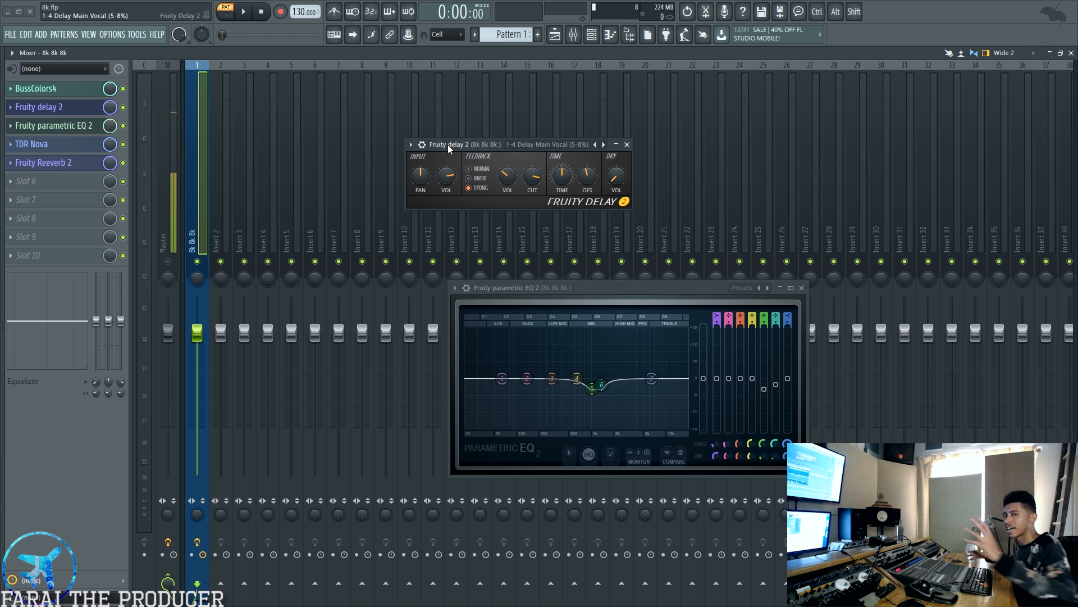
left_click(410, 144)
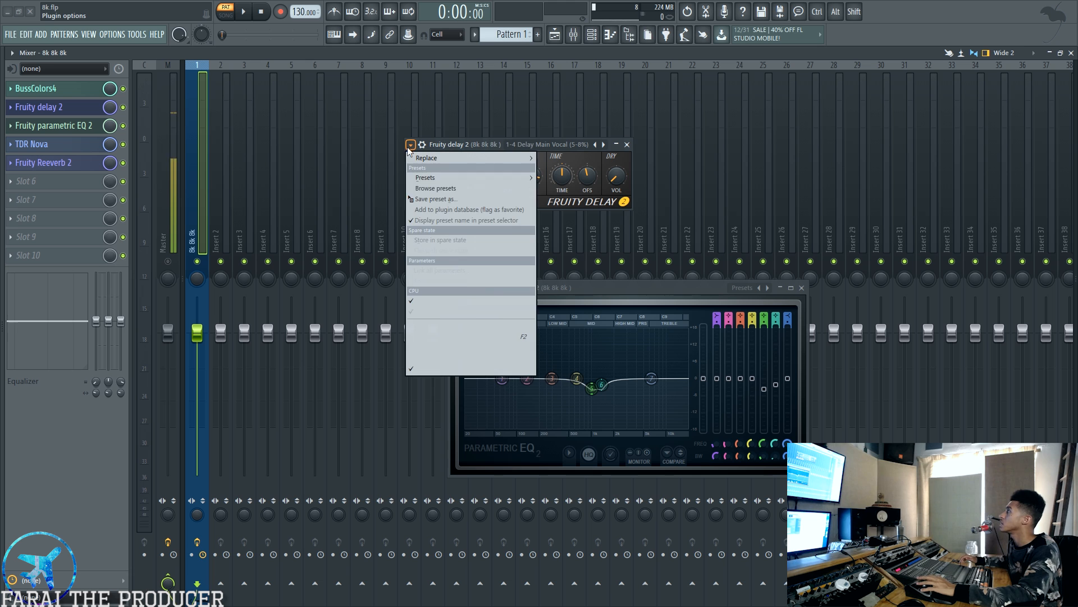
mouse_move(449, 178)
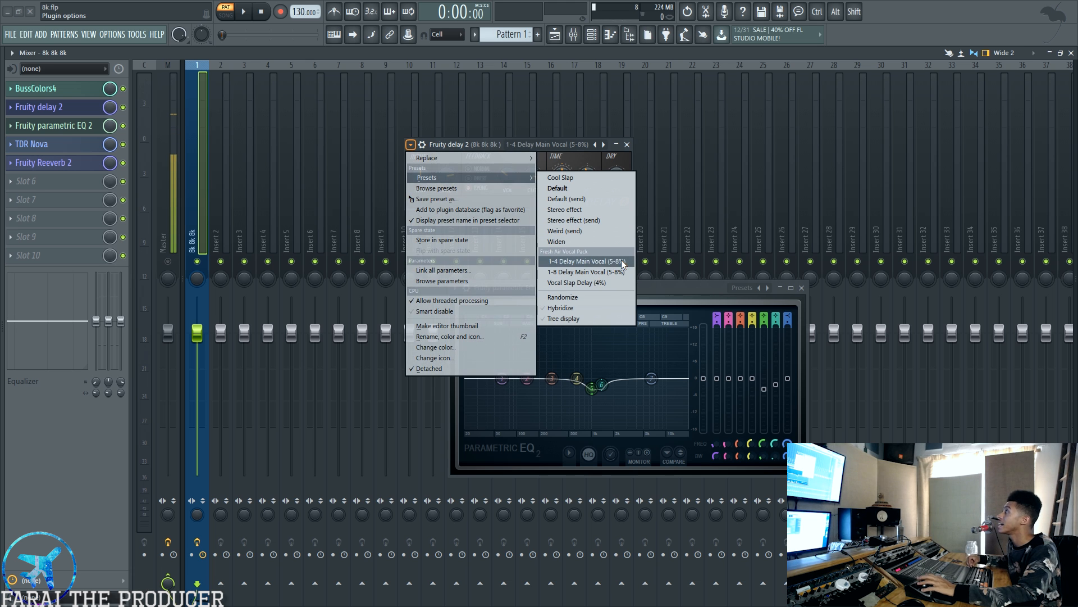
left_click(621, 260)
Set the mixer mix level of the Fruity delay 2 slot to 5%
left_click_drag(108, 109, 107, 109)
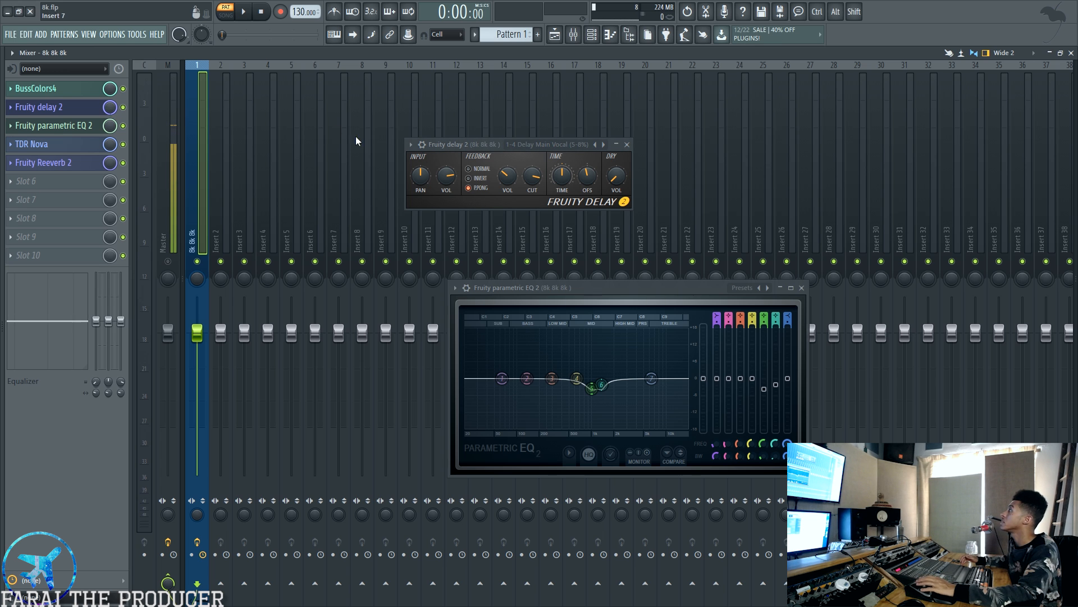
left_click(422, 144)
left_click(422, 144)
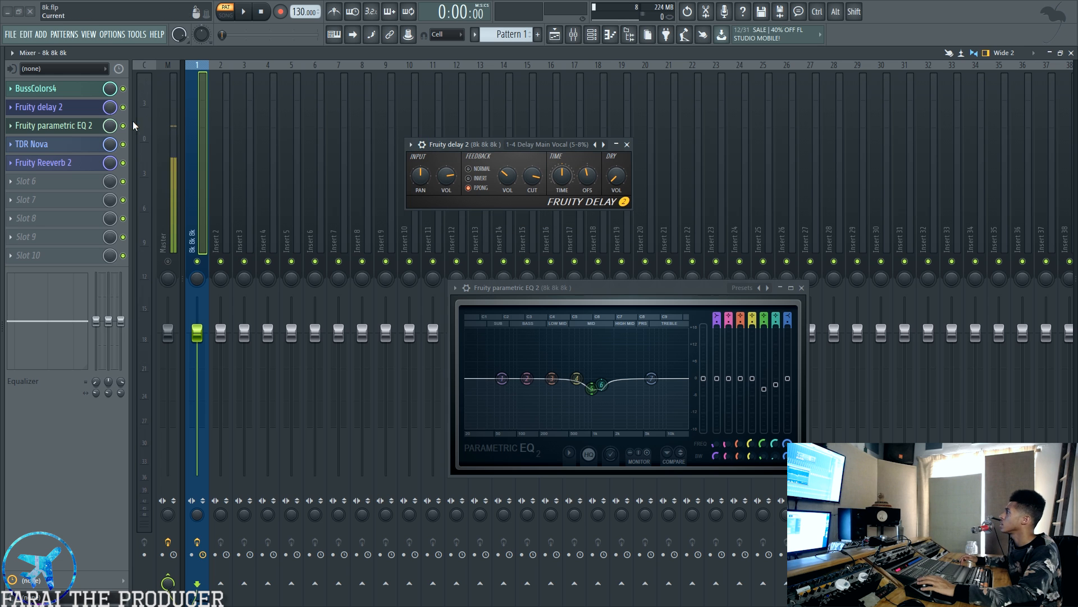
left_click_drag(114, 108, 114, 158)
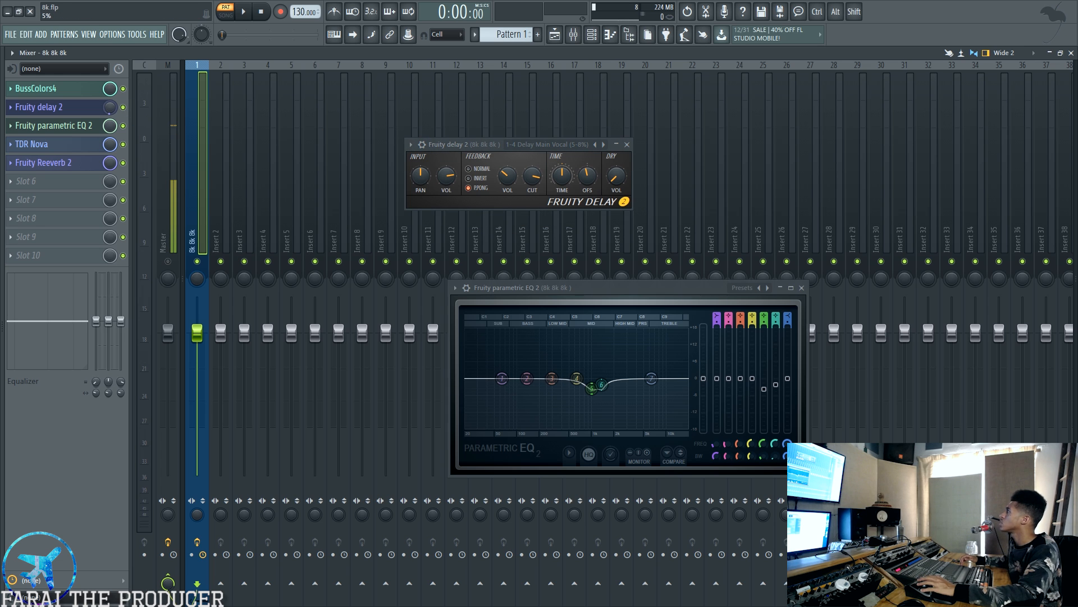
left_click(411, 145)
left_click(595, 216)
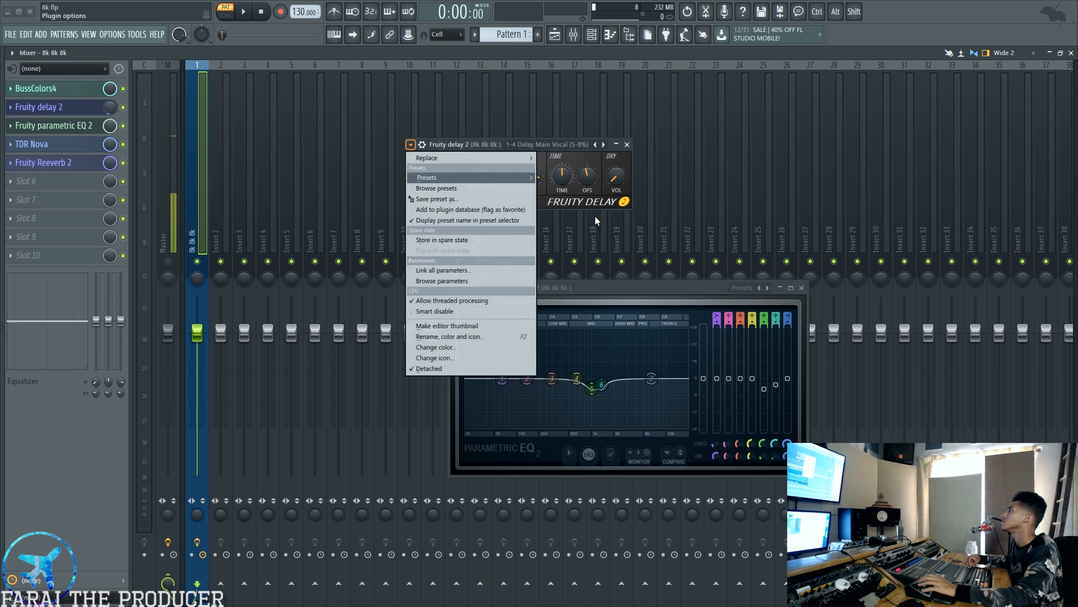
Set the project tempo to 80 BPM, view the Playlist briefly and return to the Mixer
right_click(304, 12)
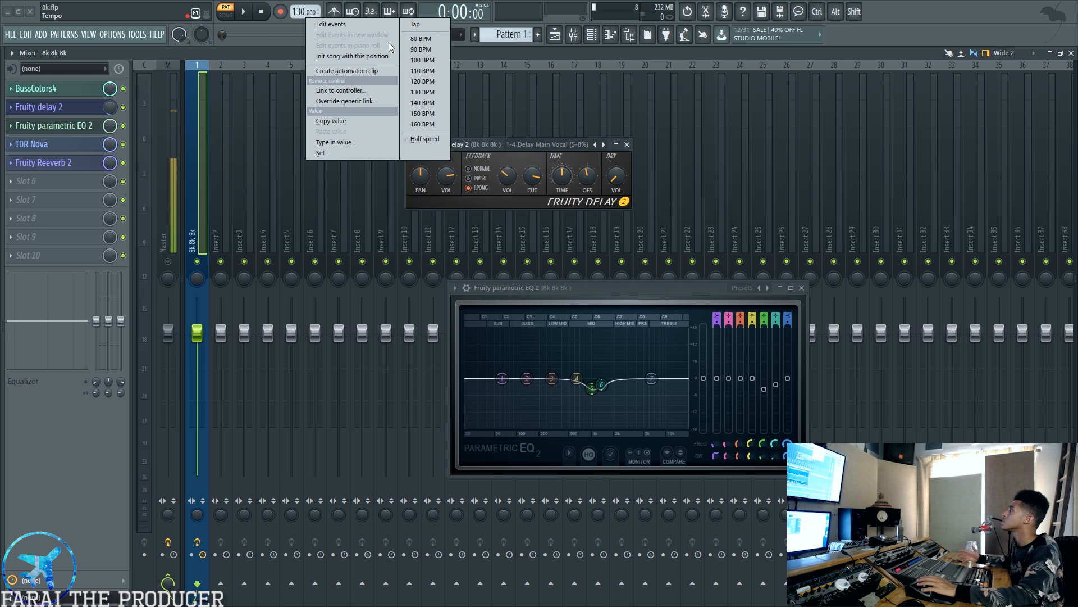
left_click(427, 38)
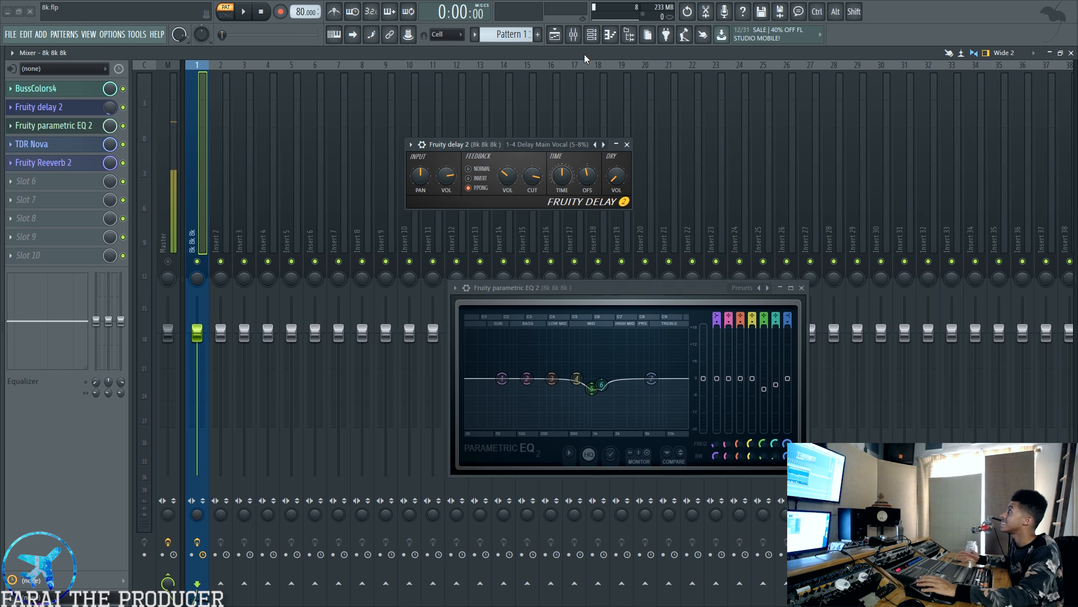
left_click(568, 40)
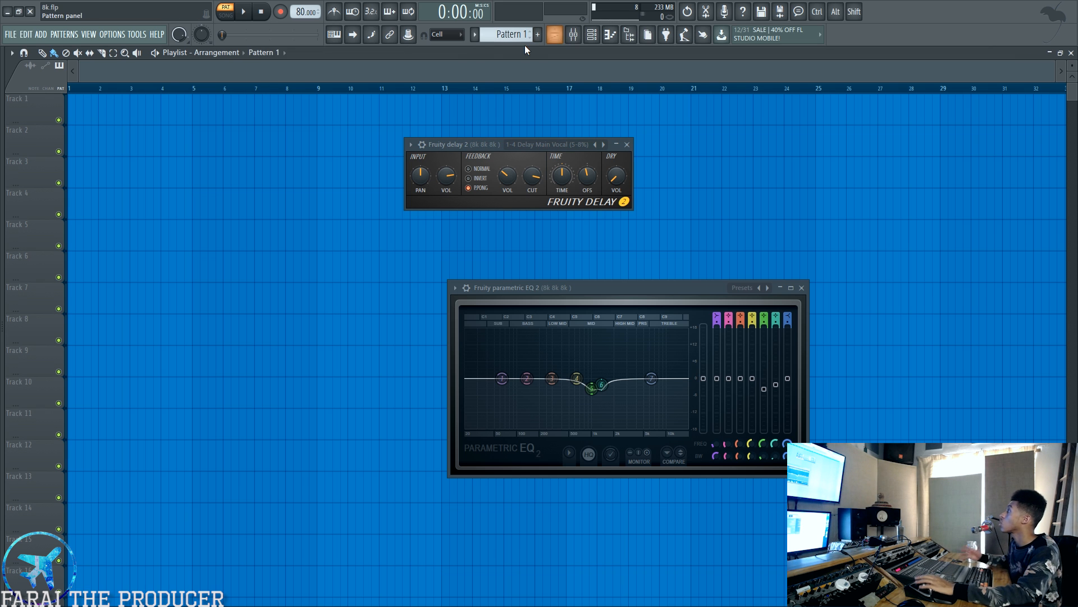
left_click(573, 34)
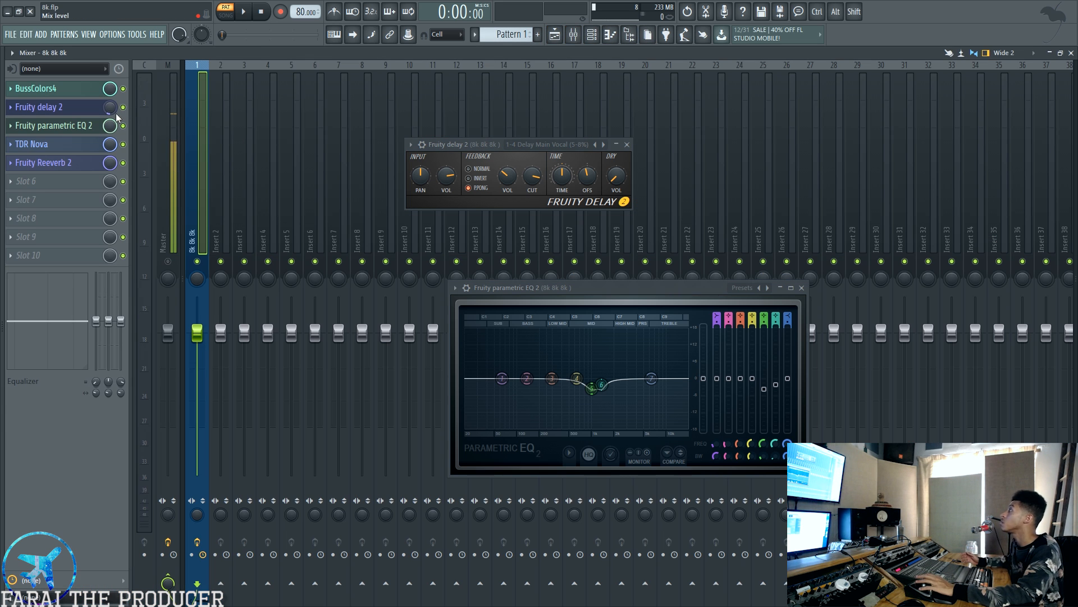
Disable the Fruity delay 2 effect slot on the vocal mixer track
left_click(123, 107)
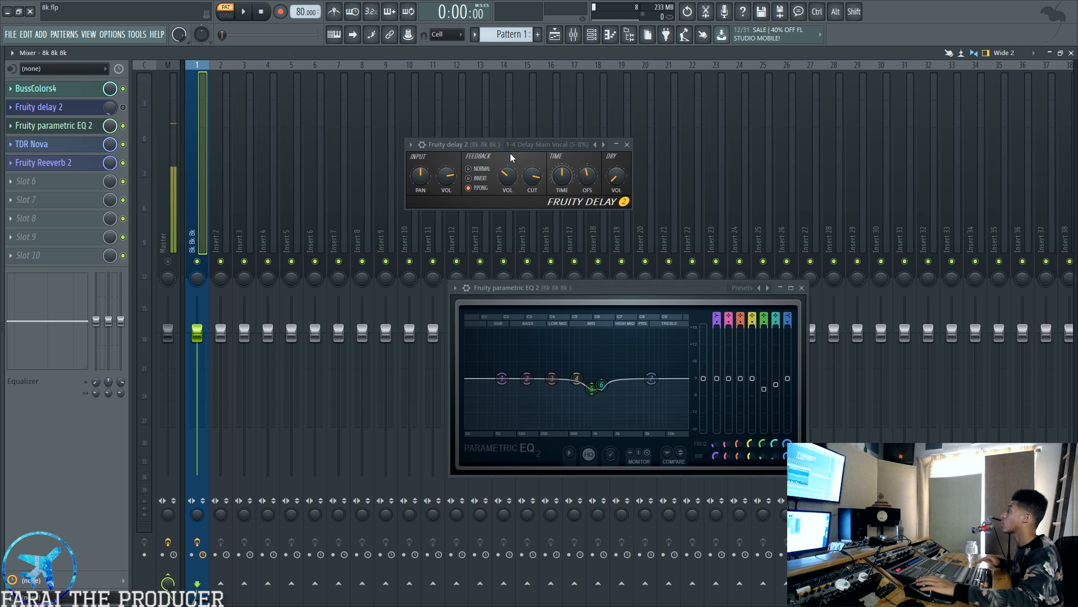
Switch to MixMeister BPM Analyzer to view its BPM column, close it, and set the FL Studio project tempo to 71 BPM
key("super")
left_click(238, 599)
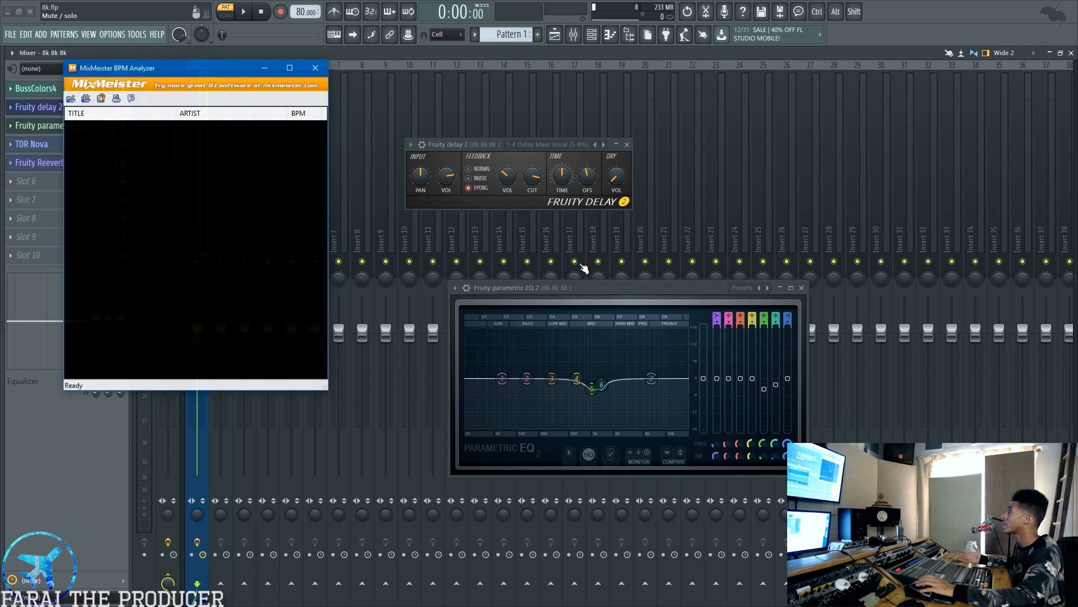
left_click_drag(149, 60, 302, 133)
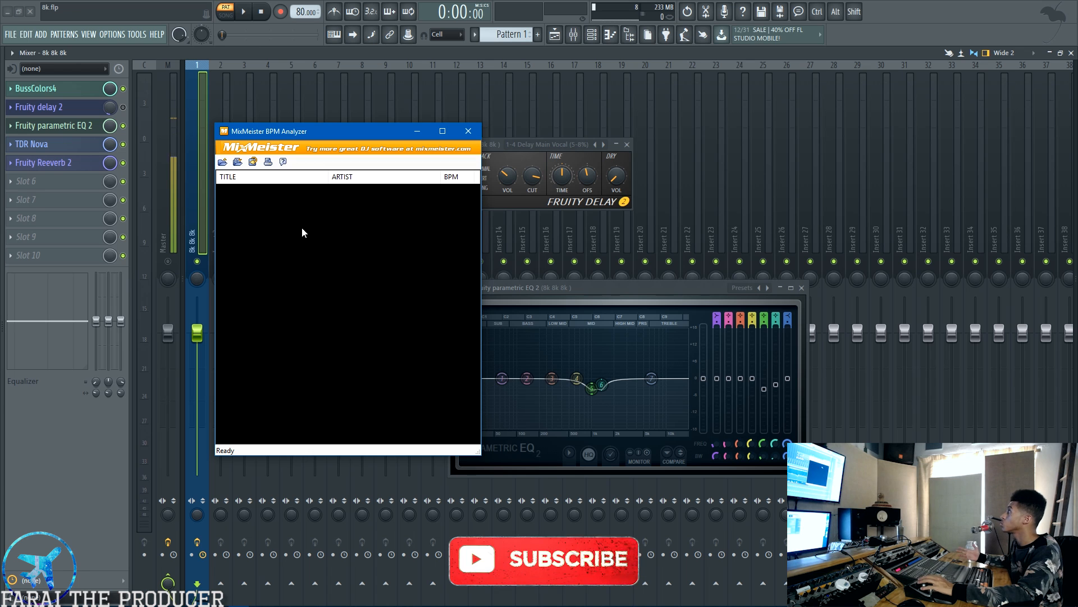
mouse_move(441, 176)
left_mouse_down()
mouse_move(373, 181)
mouse_move(432, 176)
left_mouse_up()
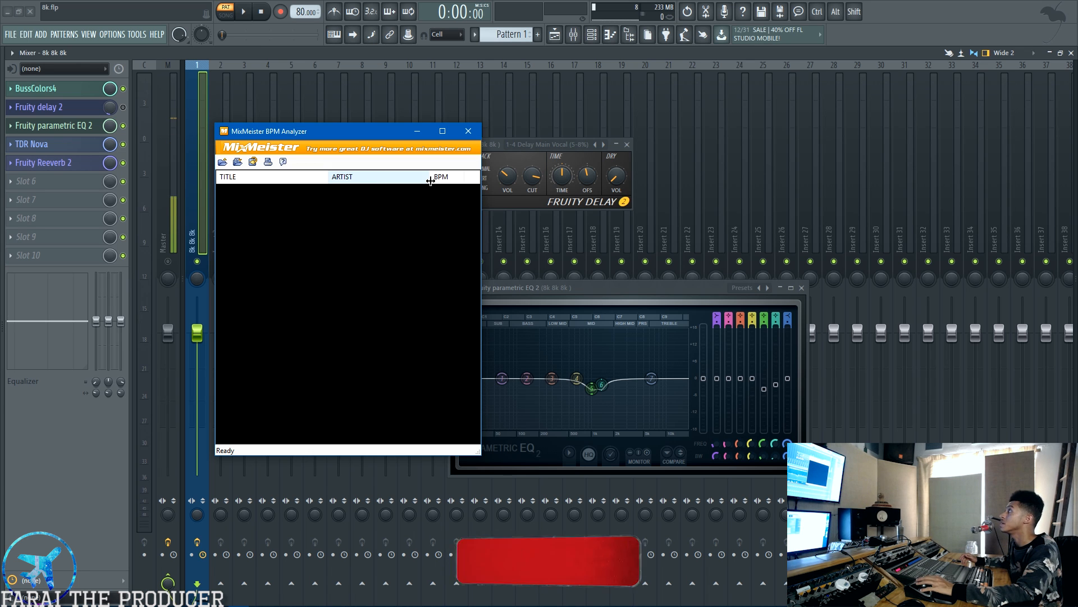
left_click(468, 131)
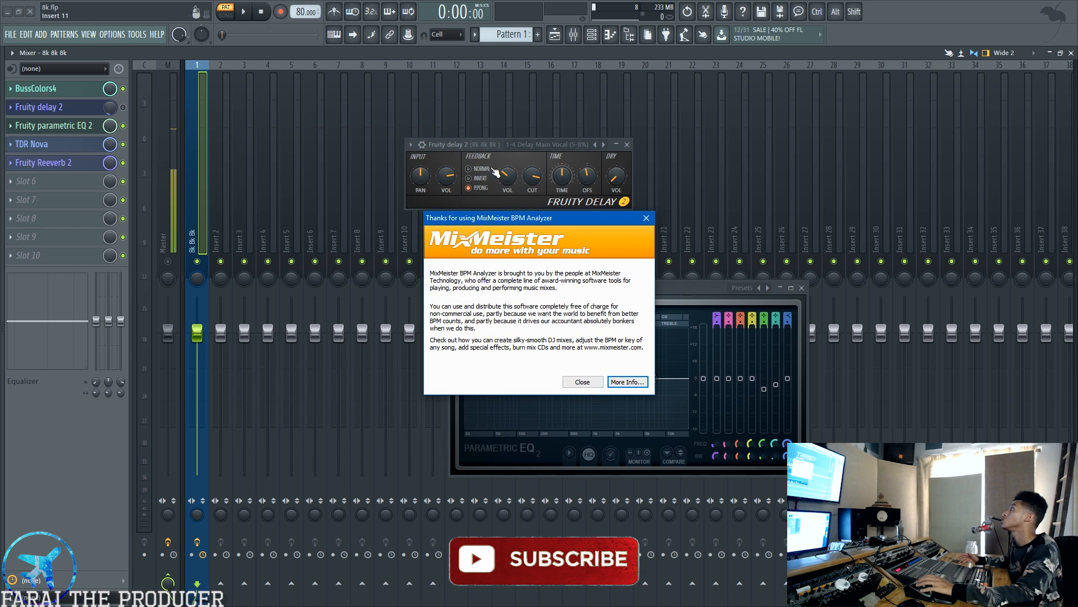
left_click(582, 381)
left_click_drag(302, 12, 302, 29)
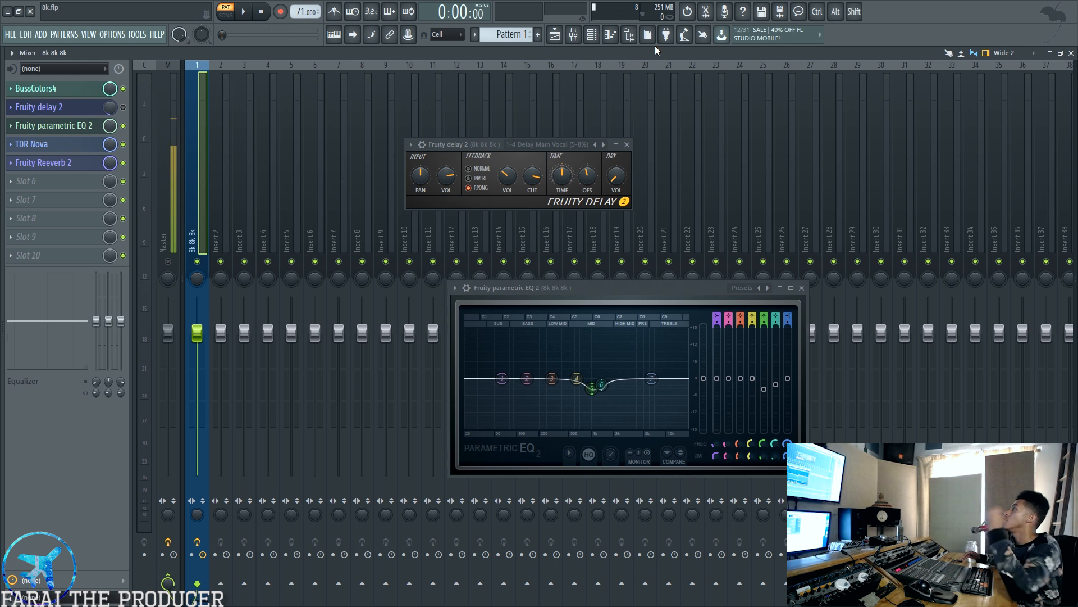
Move the Fruity parametric EQ 2 window below the delay and load its Air Booster (Mastering) preset from the Fresh Air 8k Vocal Pack
left_click(123, 107)
left_click(78, 126)
left_click(78, 126)
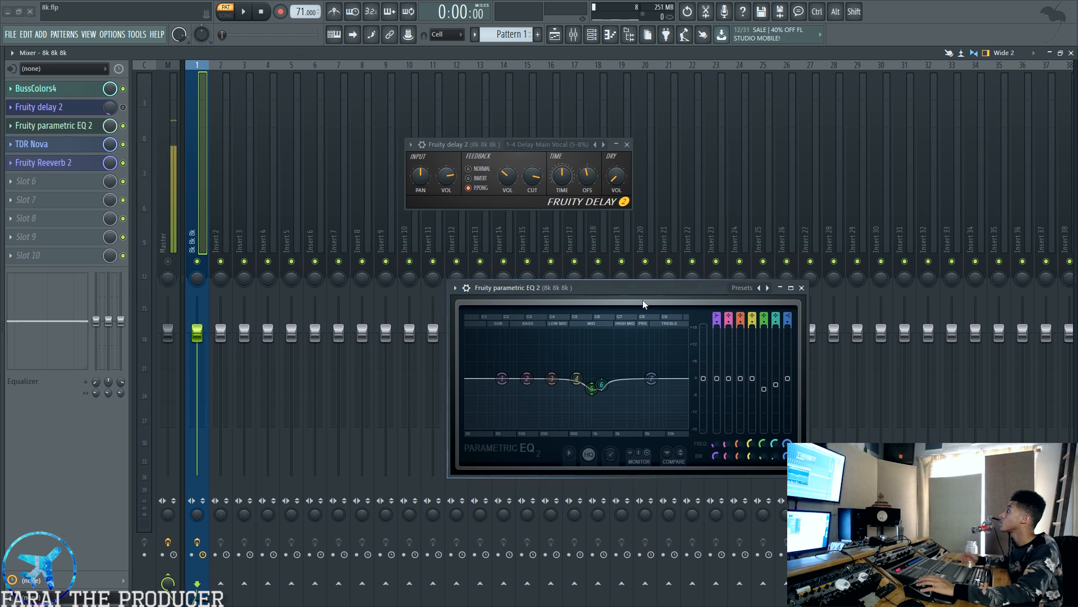
left_click_drag(643, 303, 572, 266)
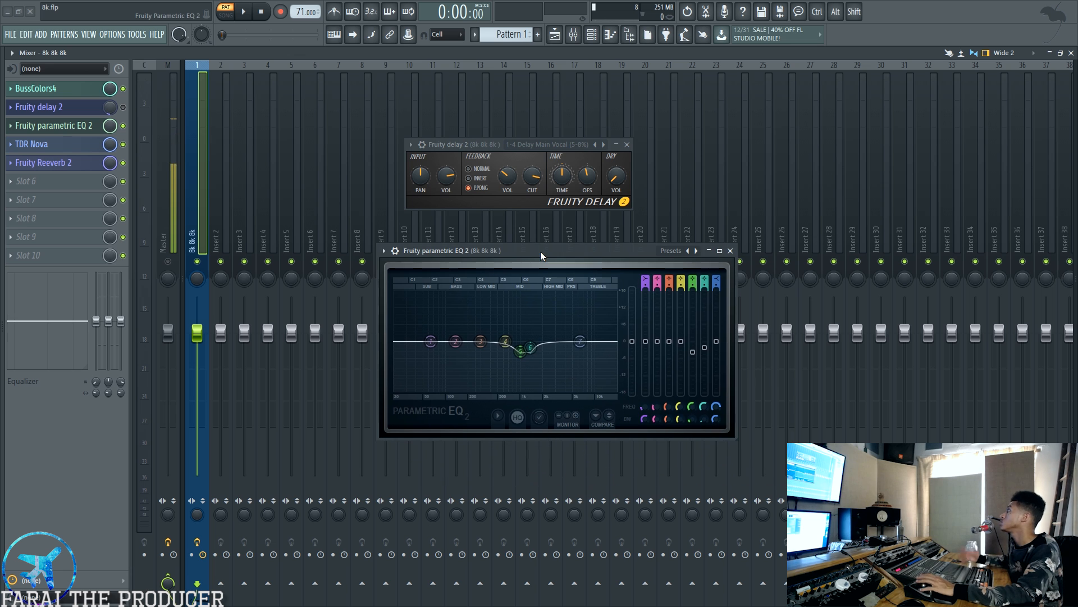
left_click(384, 251)
mouse_move(497, 285)
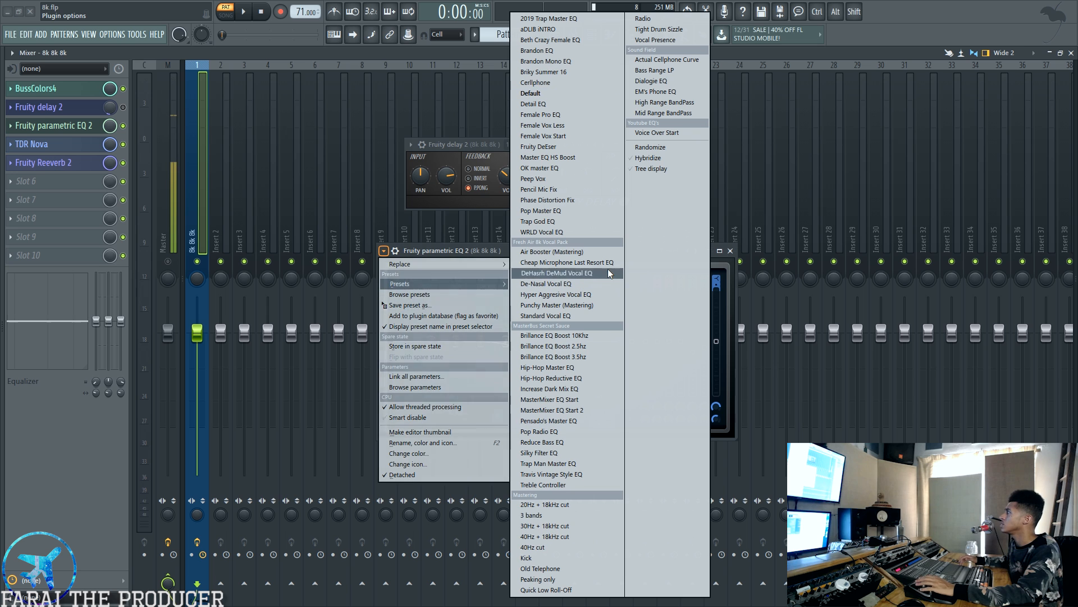
left_click(578, 251)
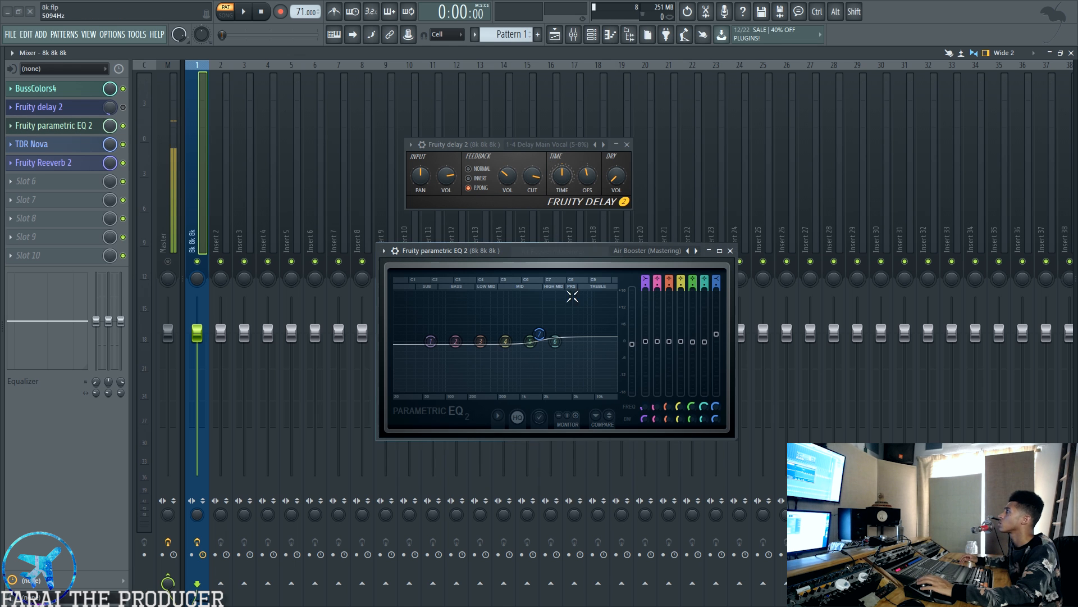
Try the Cheap Microphone Last Resort EQ and De-Nasal Vocal EQ presets in Fruity parametric EQ 2
left_click(384, 251)
mouse_move(400, 283)
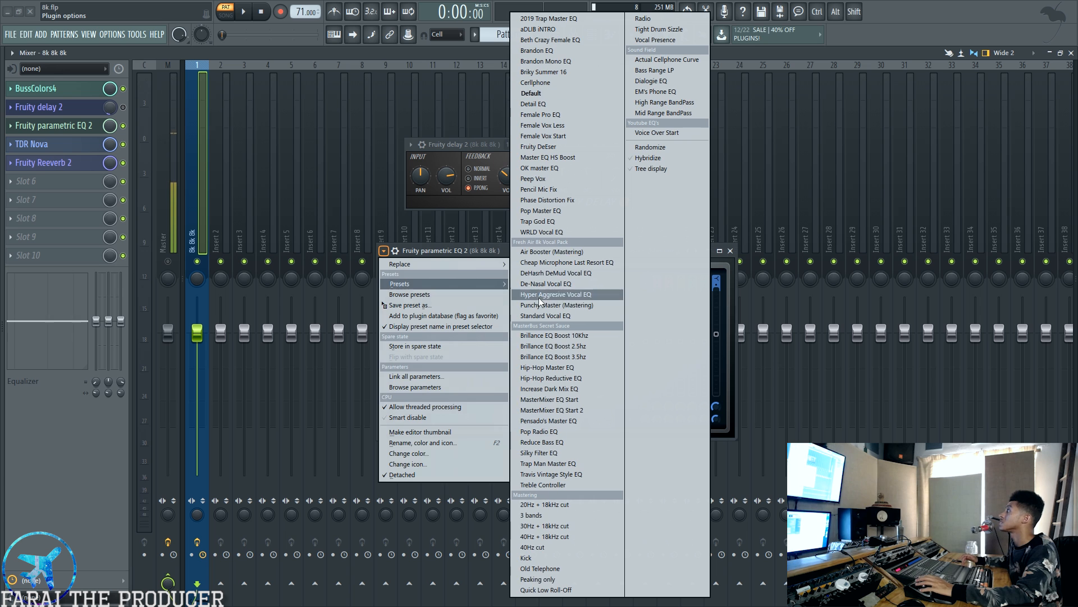
left_click(582, 262)
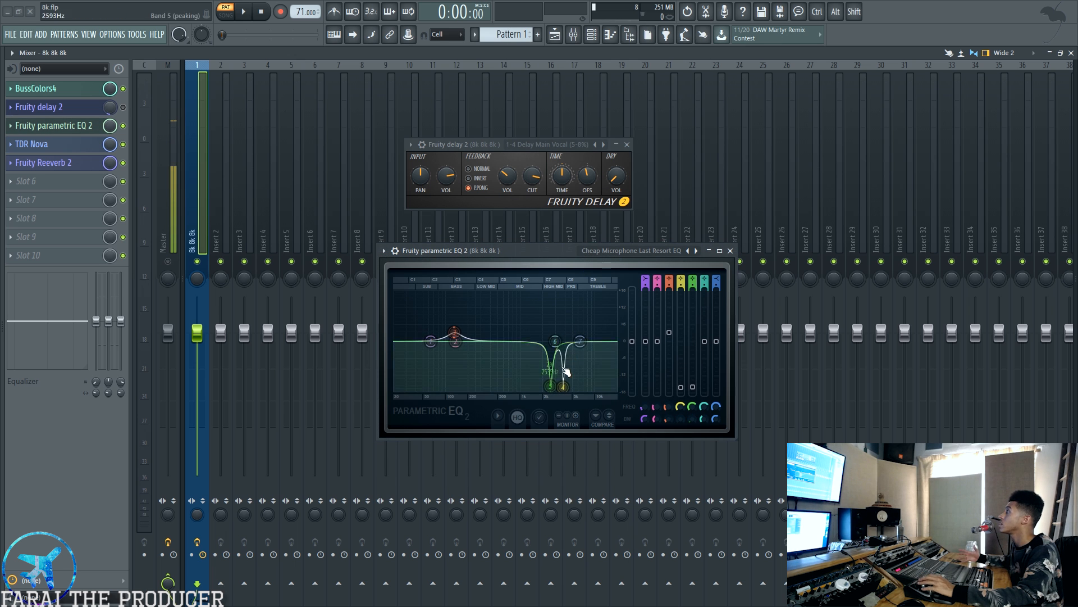
left_click_drag(464, 250, 419, 259)
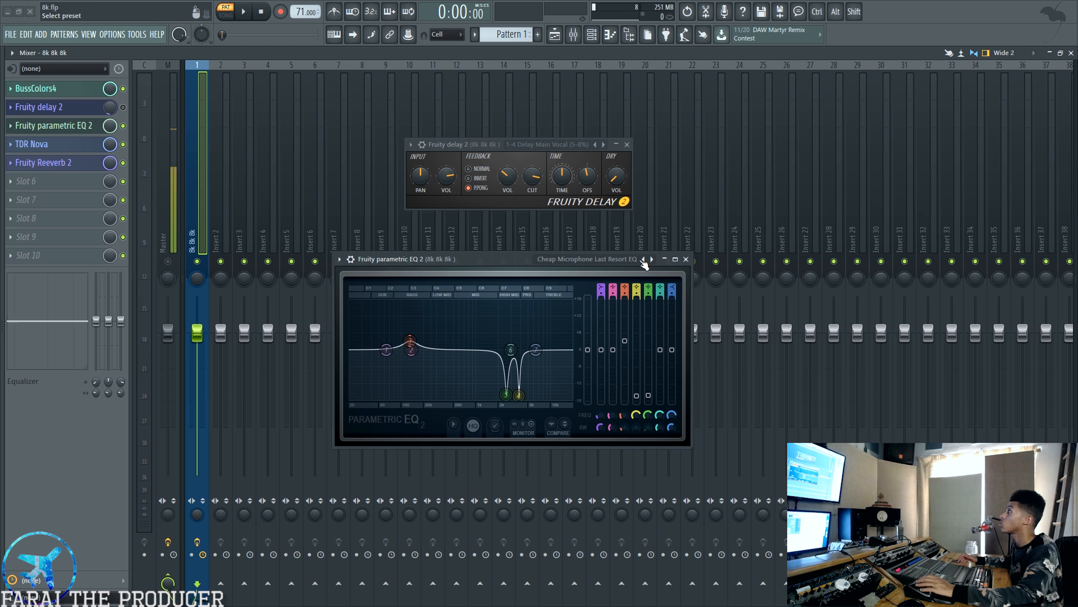
left_click(582, 262)
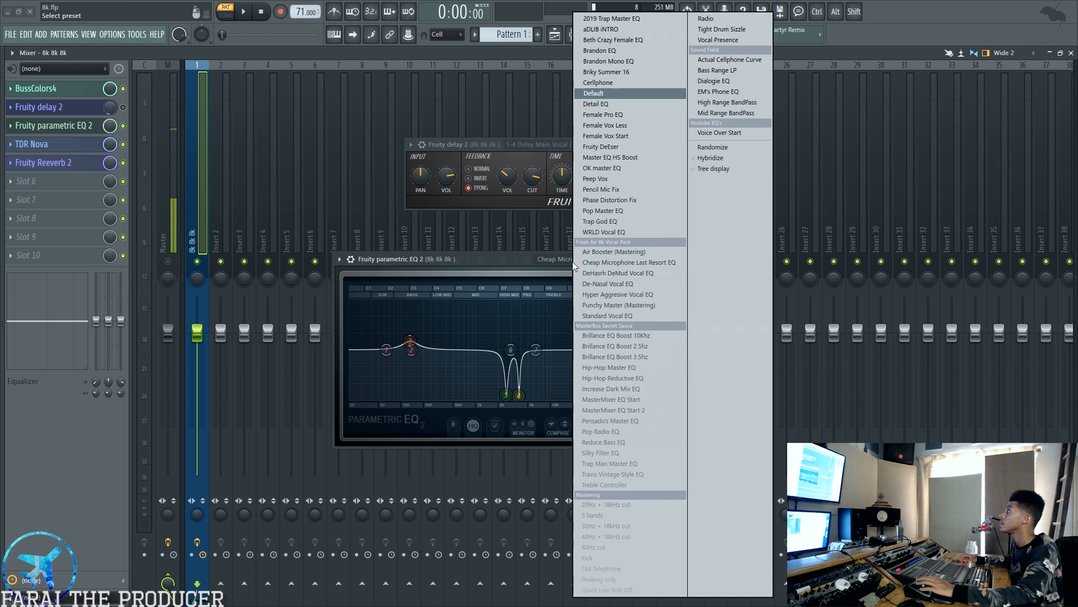
left_click(617, 284)
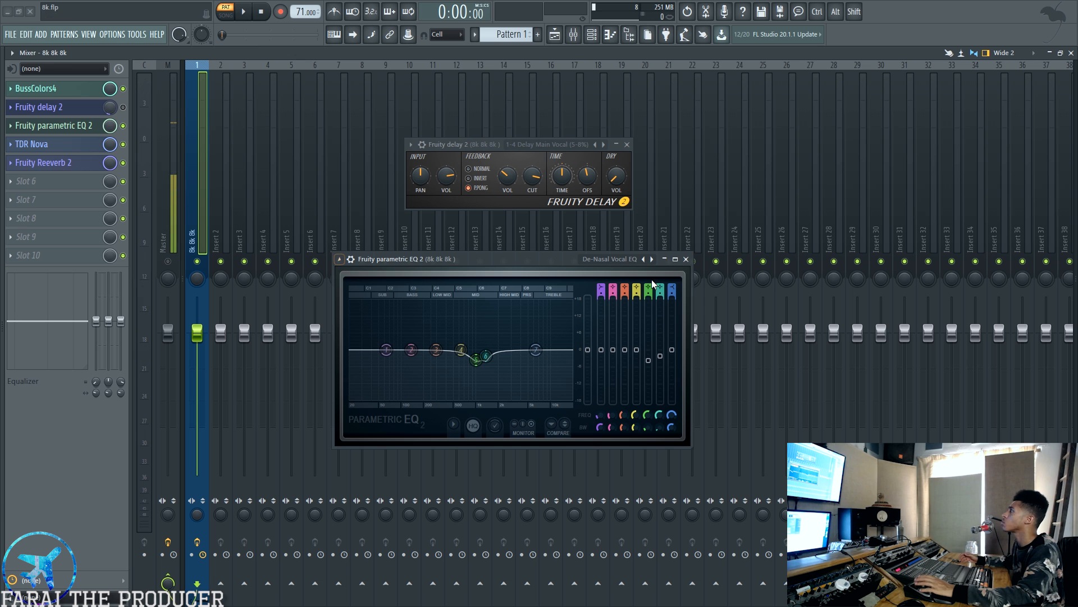
Load the Hyper Aggresive Vocal EQ preset in Fruity parametric EQ 2 and close the plugin window
left_click(619, 266)
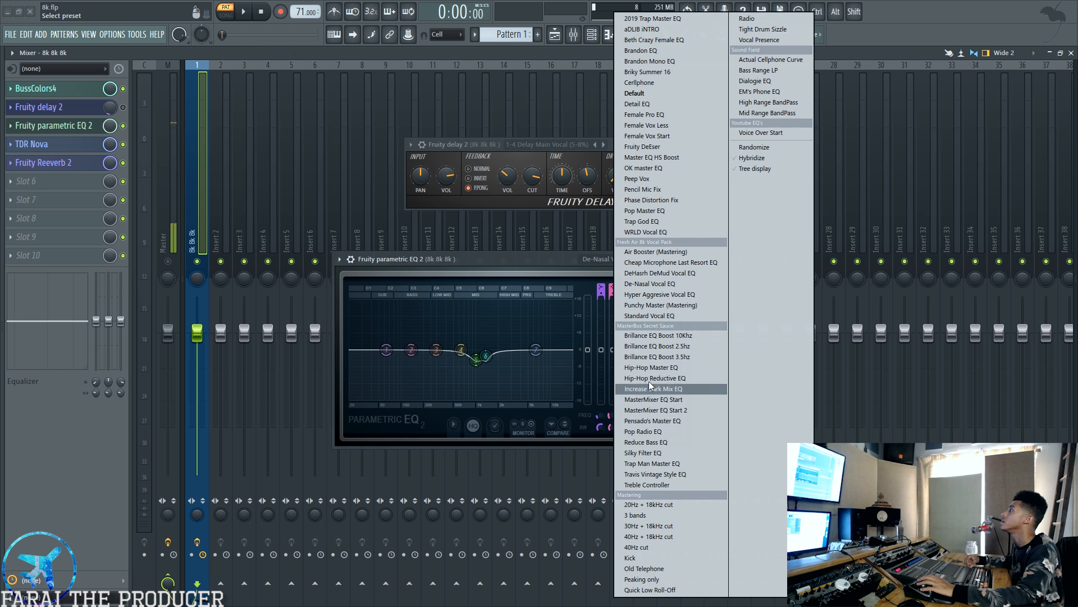
left_click(653, 302)
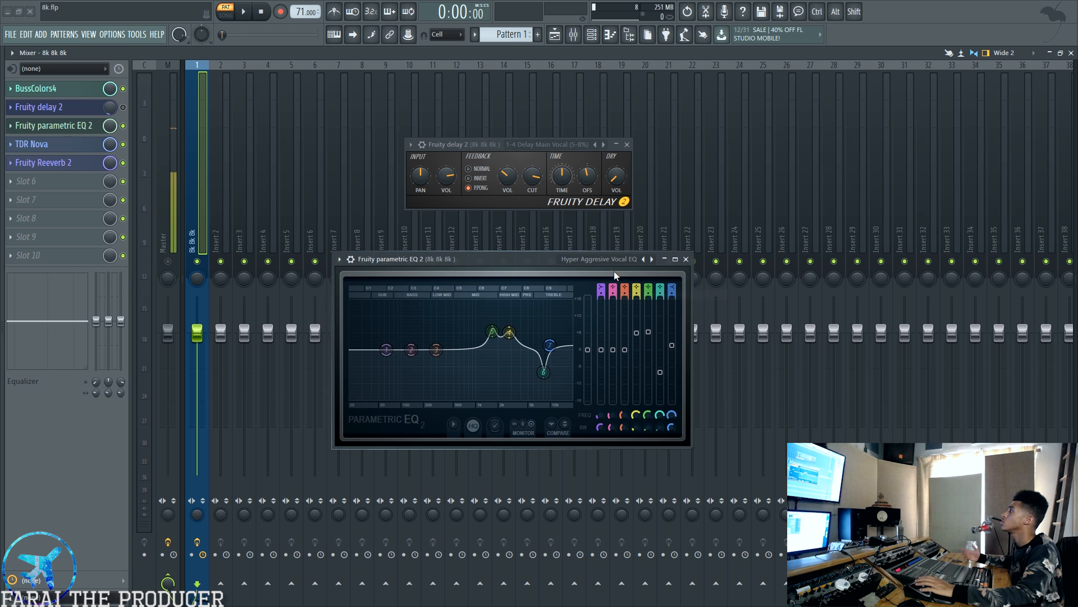
left_click(686, 259)
Open TDR Nova from the vocal track's effect slots, centre its window over the mixer and close the Fruity delay 2 window
left_click(37, 147)
left_click_drag(497, 161, 438, 222)
left_click(627, 145)
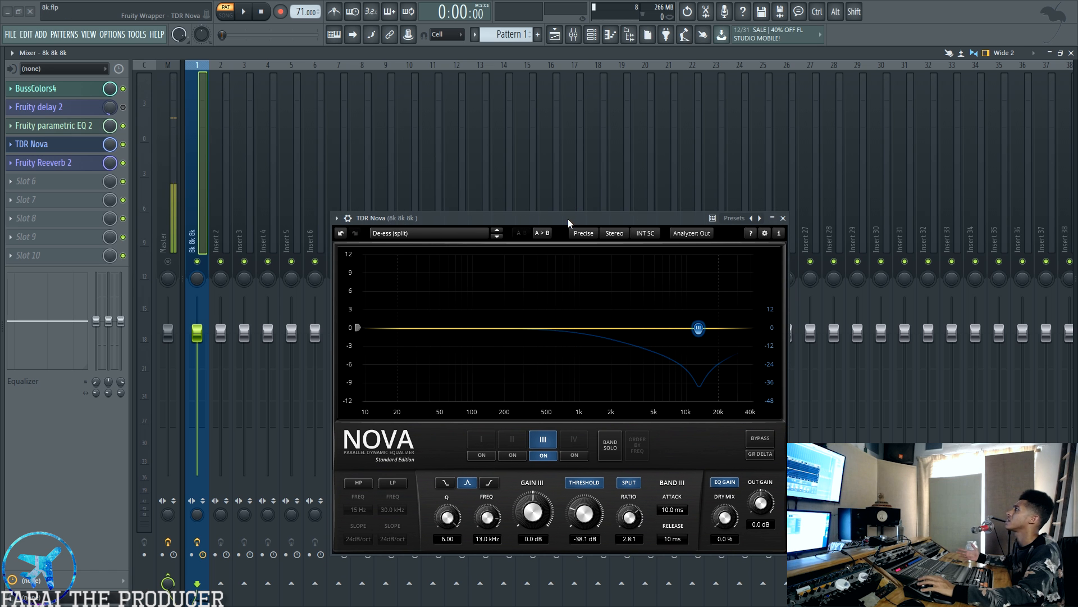
left_click_drag(568, 218, 563, 145)
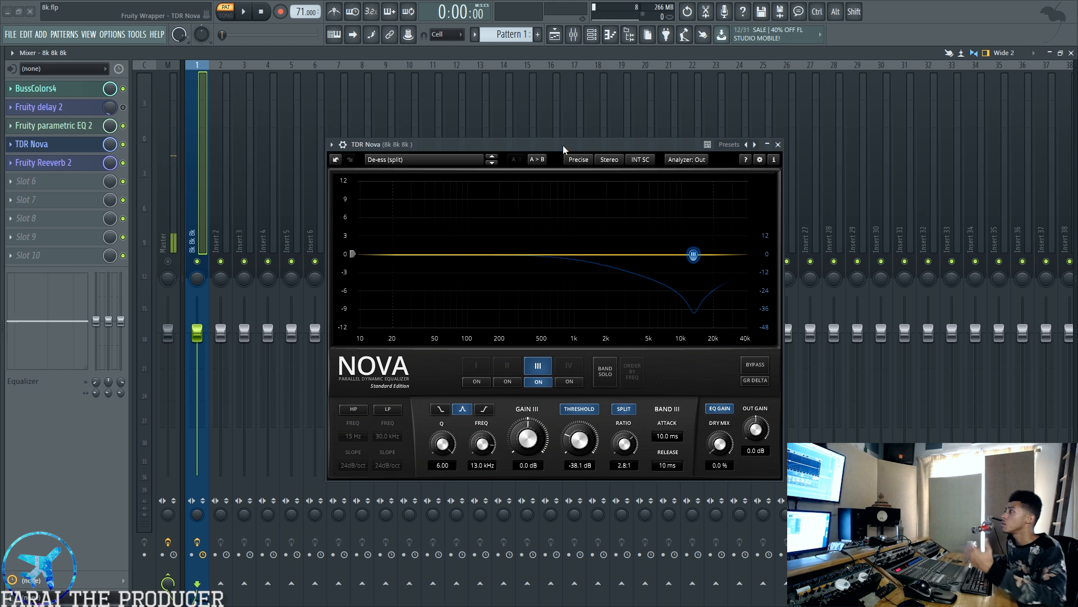
left_click_drag(530, 141, 537, 140)
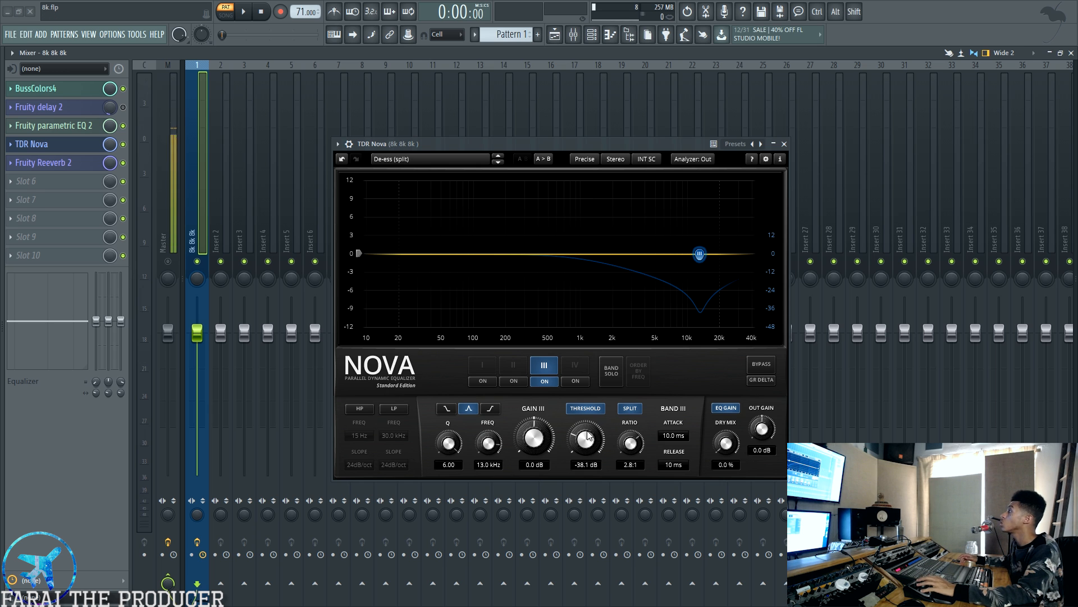
Toggle band III's threshold off and on in TDR Nova, and set the band to 3.0 kHz with 12.0 dB gain
left_click(578, 410)
left_click(580, 410)
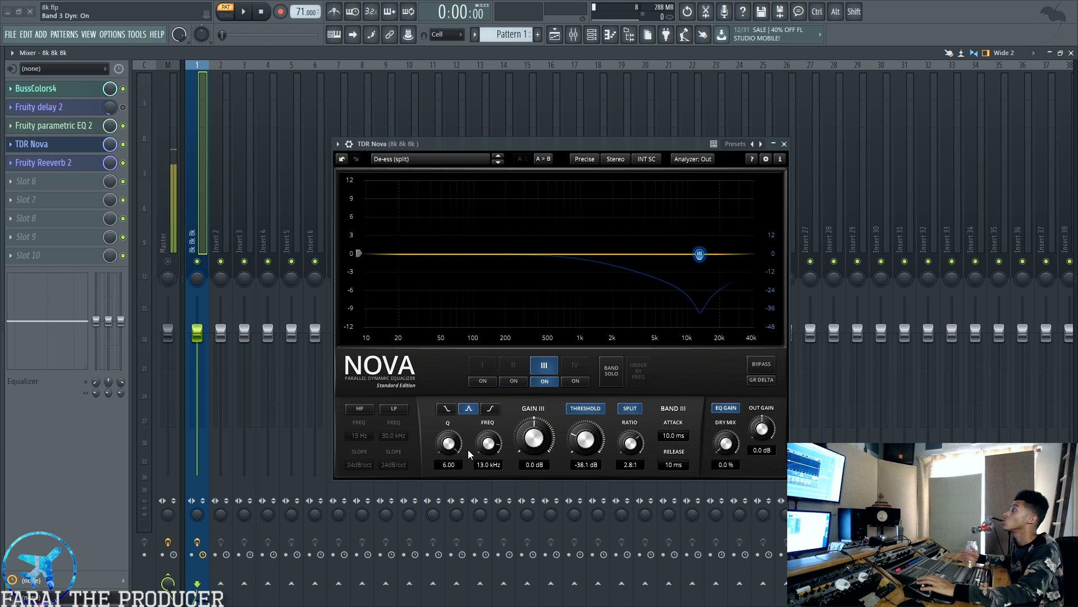
left_click_drag(490, 445, 534, 401)
left_click_drag(489, 443, 492, 462)
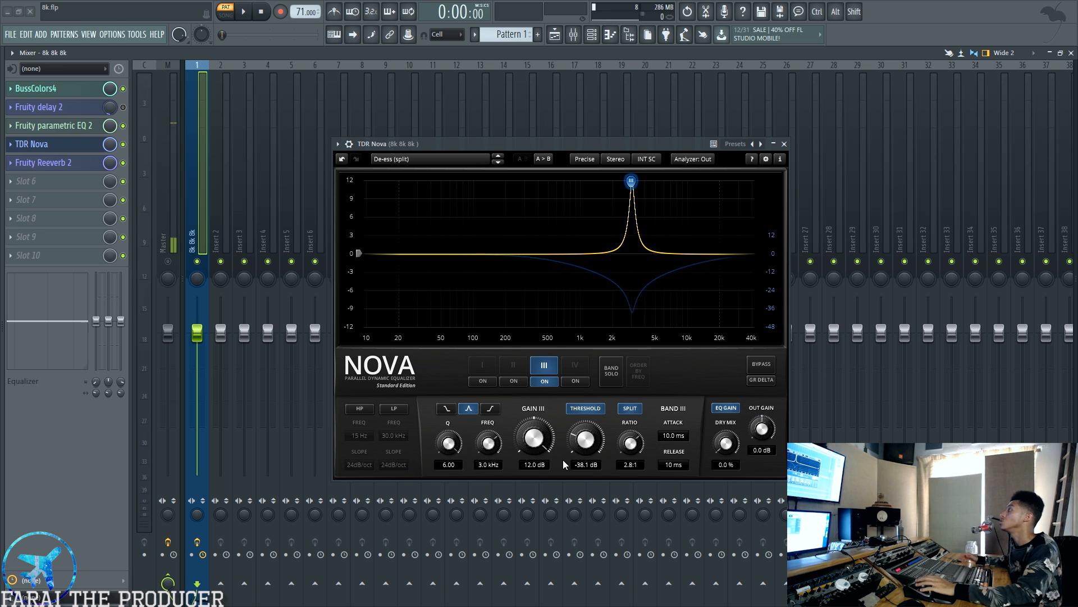
Reset TDR Nova band III's gain to 0.0 dB and toggle its threshold off and back on
double_click(547, 447)
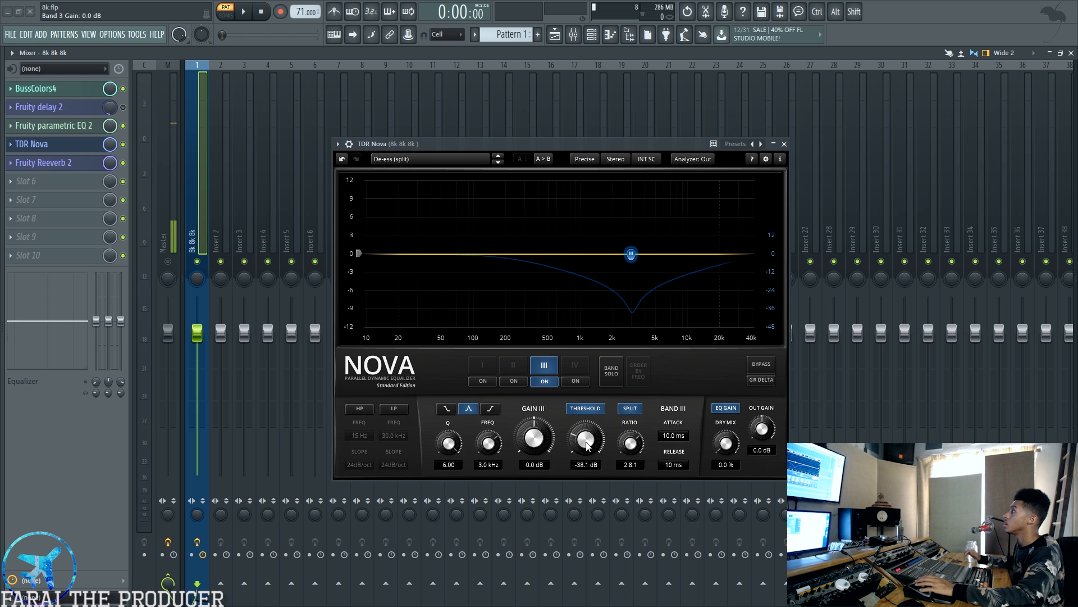
left_click(582, 412)
left_click(582, 413)
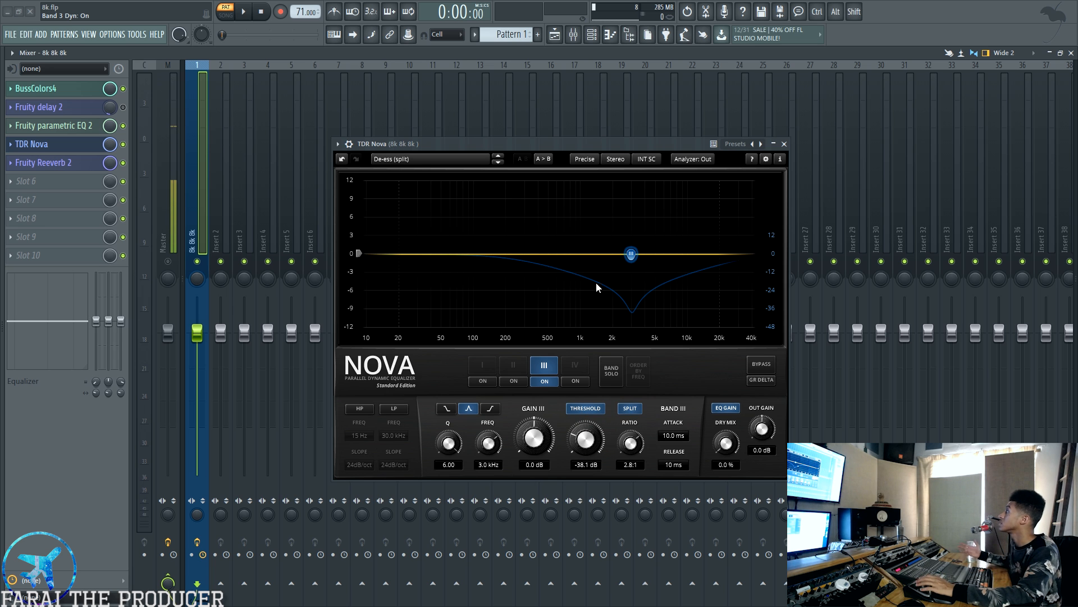
Open Fruity Reeverb 2 from the vocal track's effect slots, reposition its window and close TDR Nova
left_click(56, 162)
left_click_drag(426, 169, 528, 209)
left_click(783, 164)
left_click(784, 144)
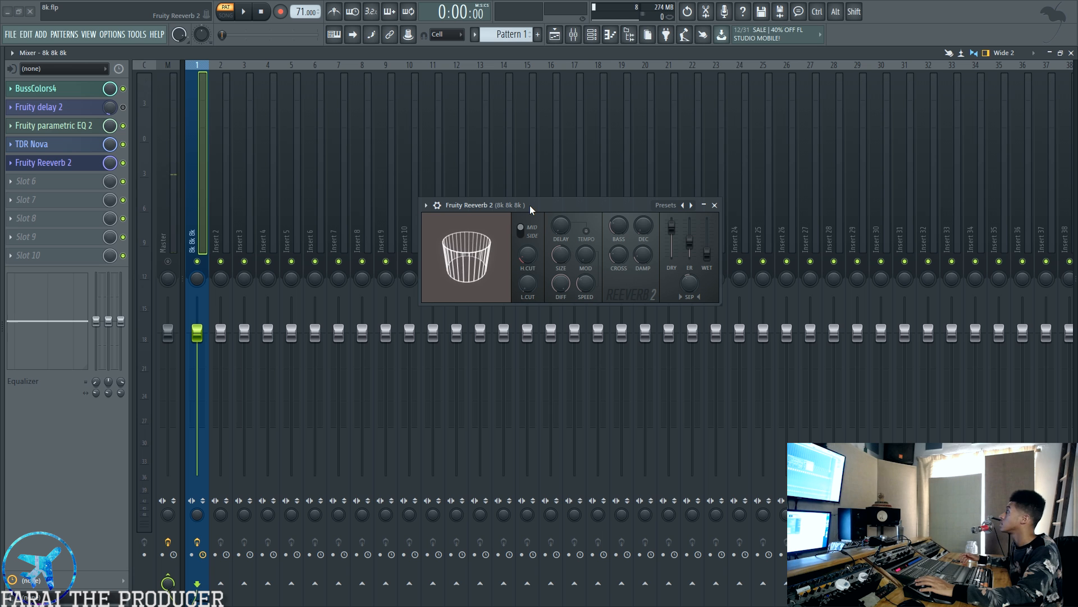
Load the Farai Stereo Main Vocal preset in Fruity Reeverb 2 and slightly adjust its wet level
left_click(426, 205)
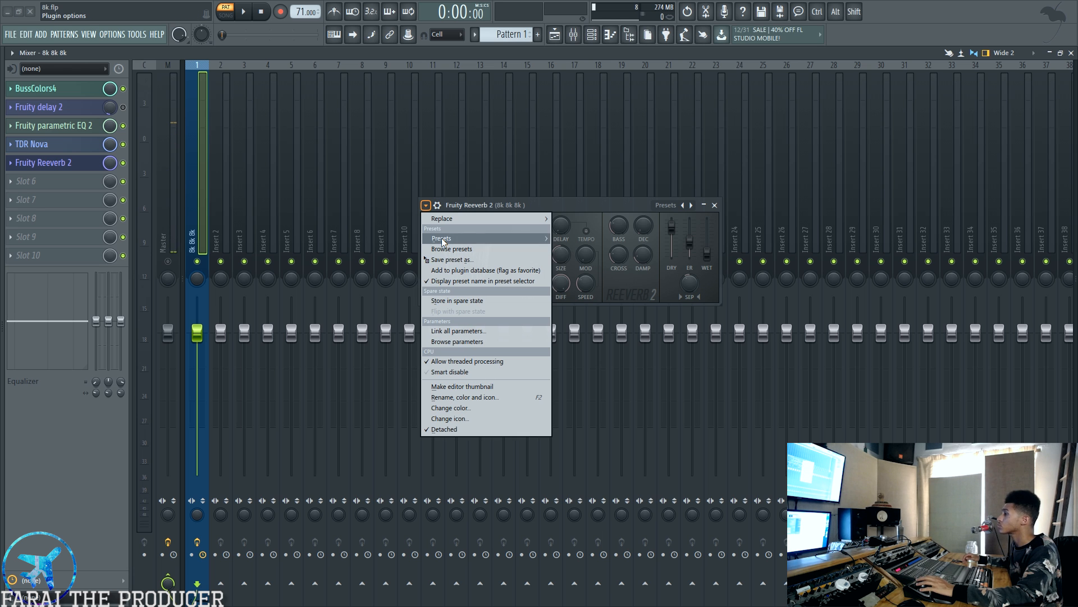
mouse_move(442, 240)
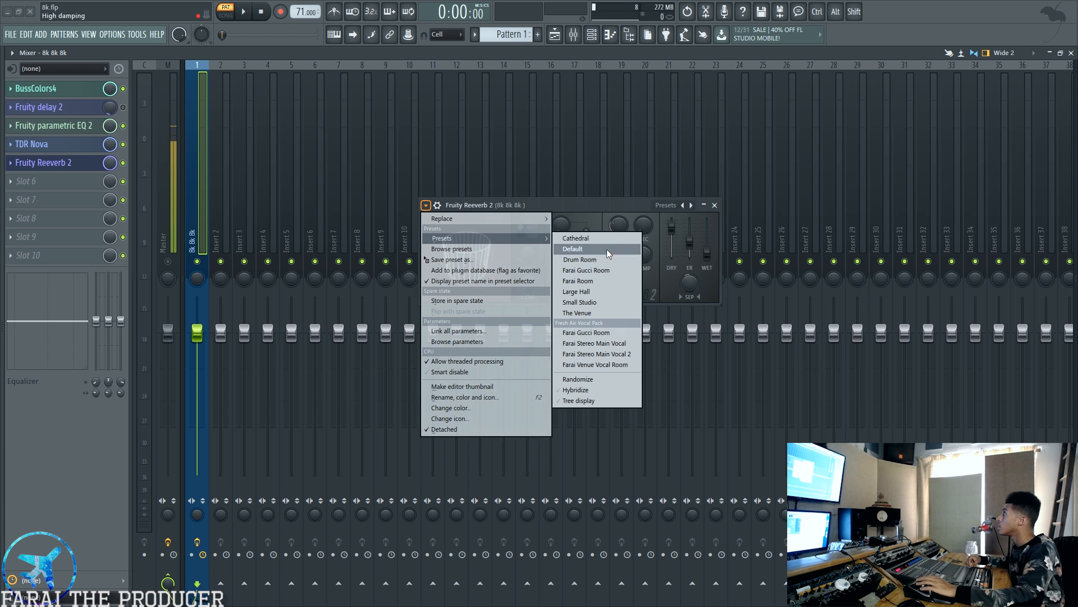
left_click(586, 343)
left_click_drag(540, 201, 547, 173)
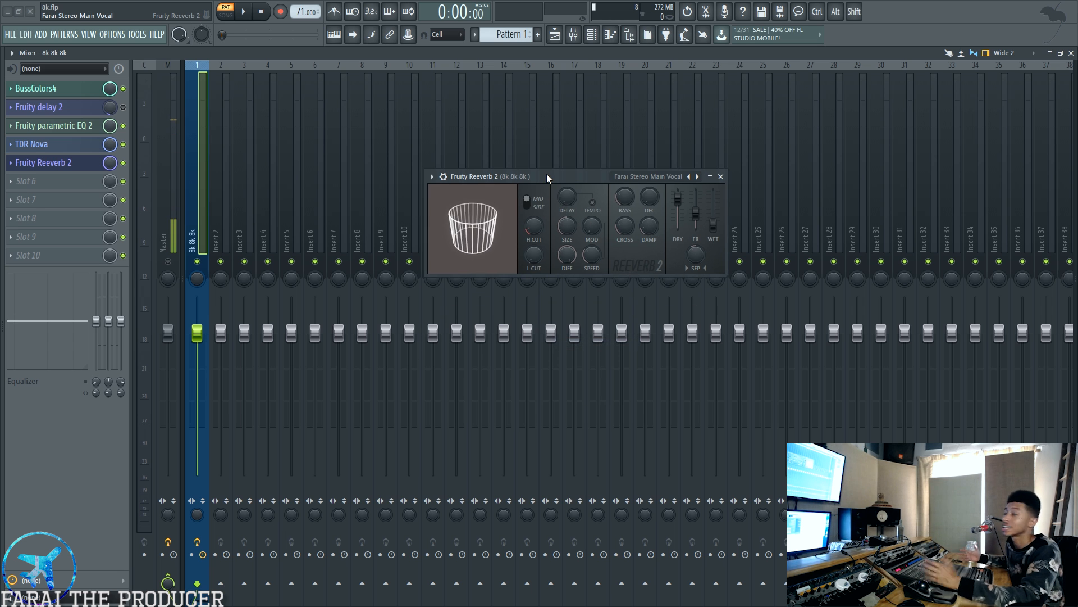
left_click_drag(715, 229, 715, 228)
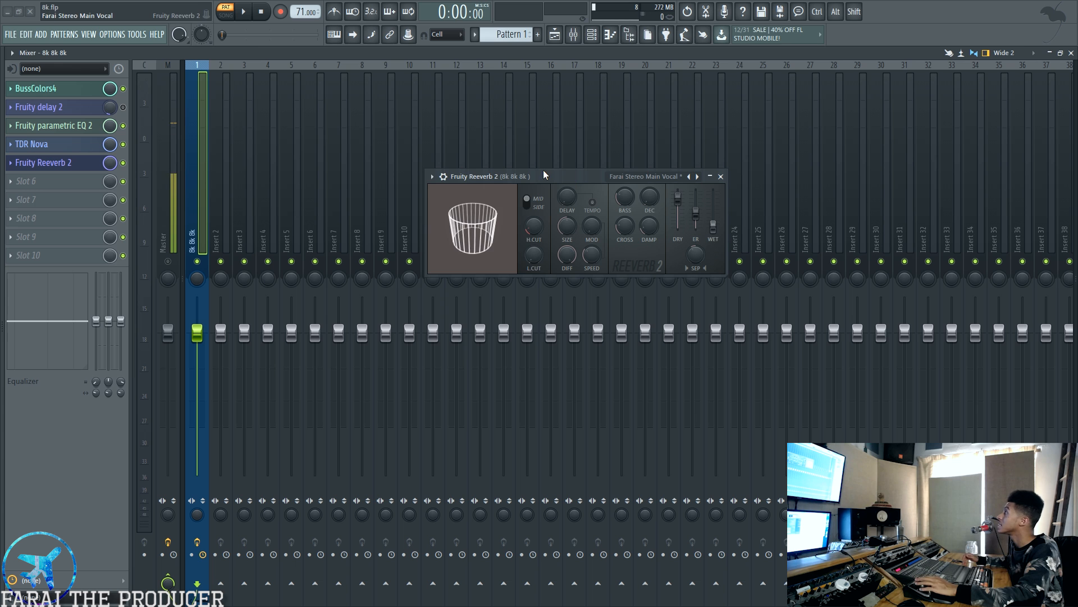
Load the Farai Venue Vocal Room preset in Fruity Reeverb 2 and close the plugin window
left_click(432, 178)
mouse_move(551, 210)
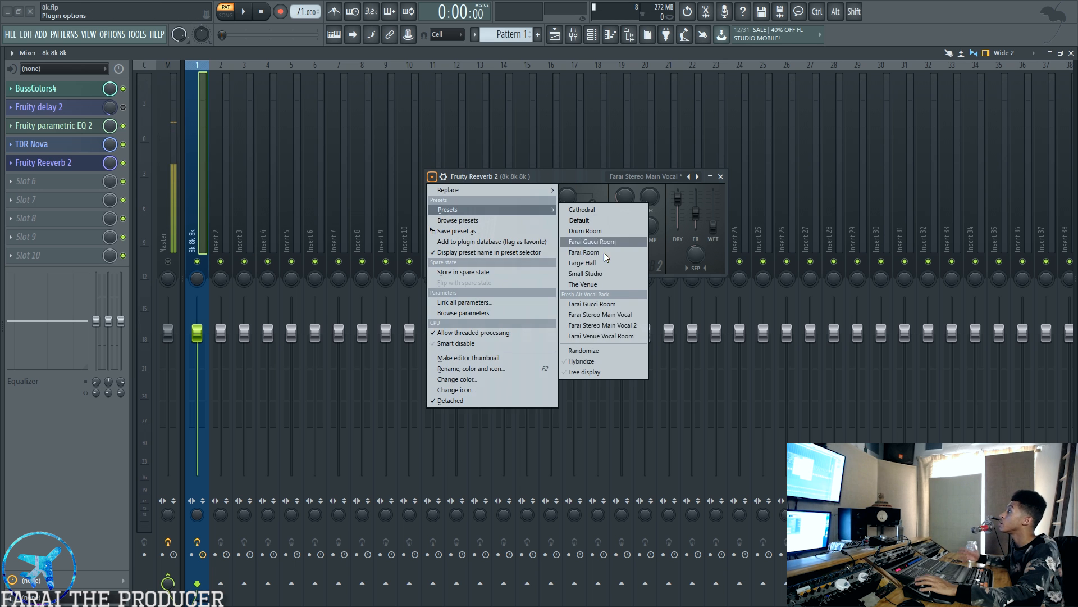
left_click(616, 332)
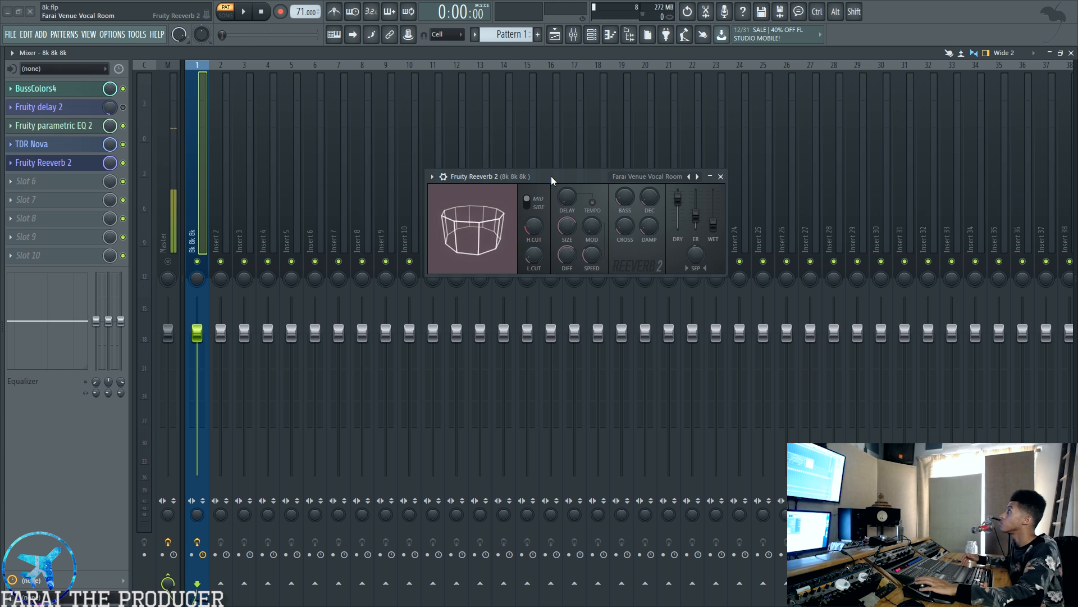
left_click_drag(551, 176, 503, 175)
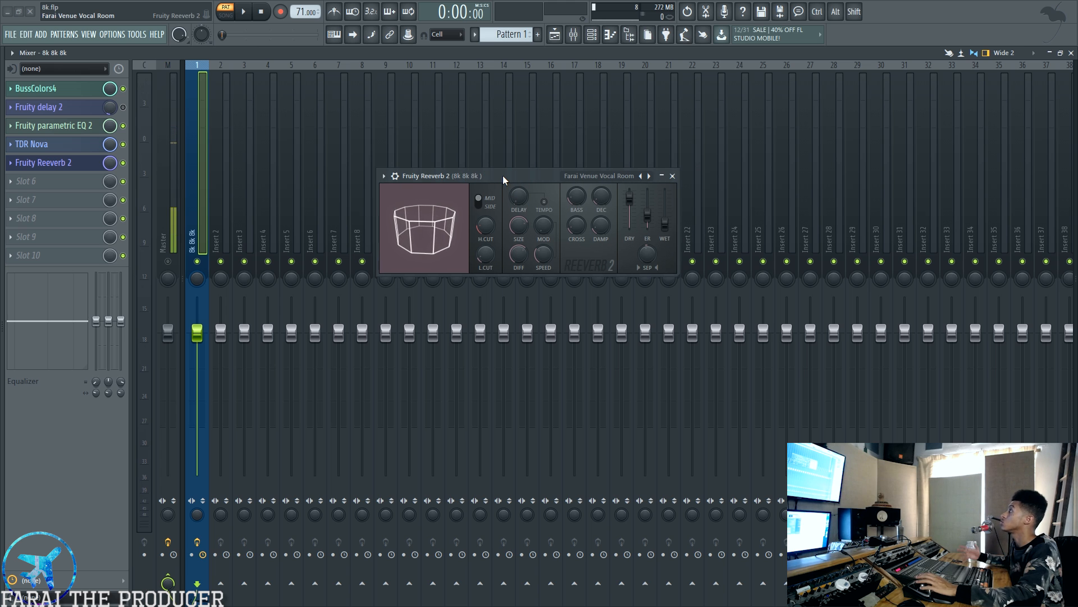
left_click(672, 176)
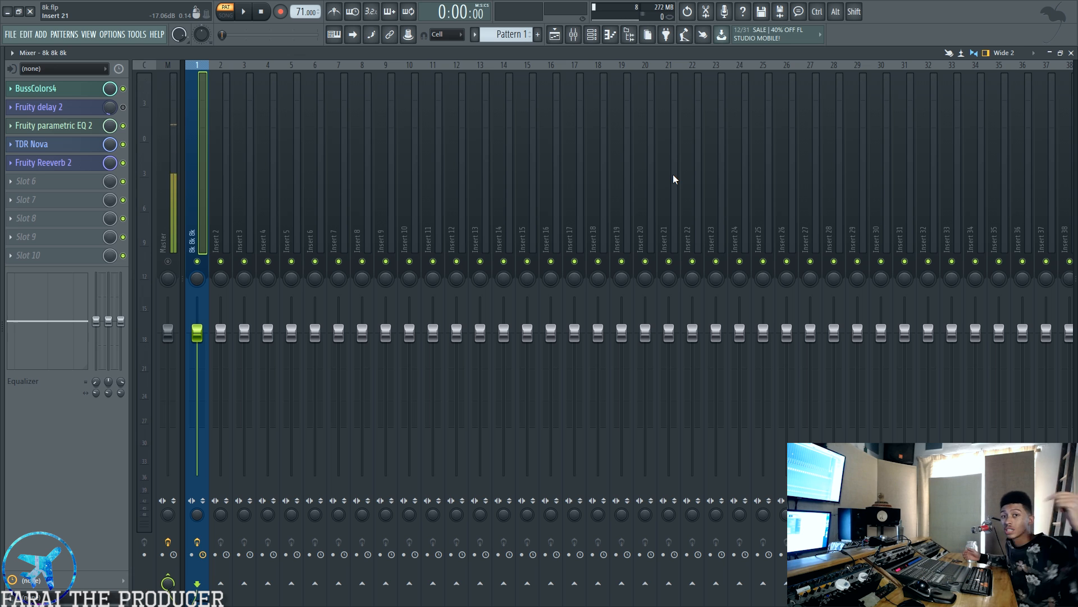